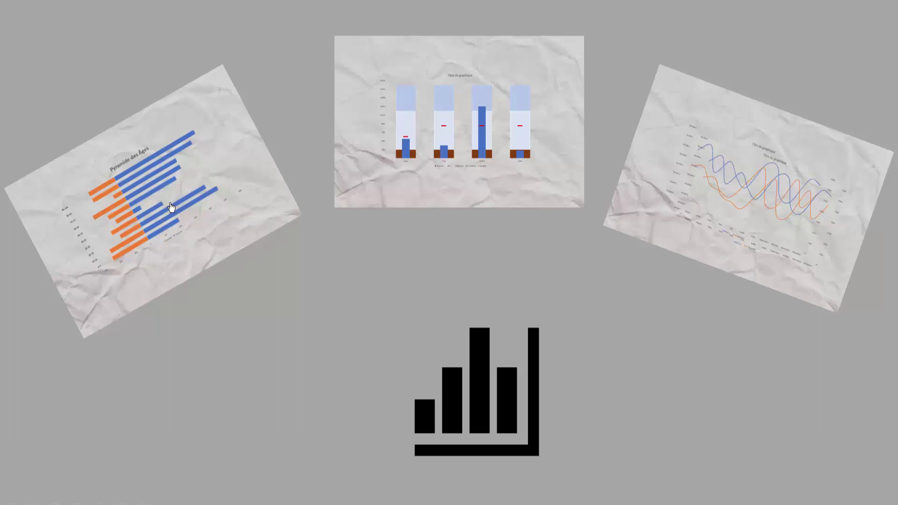
pyautogui.click(171, 207)
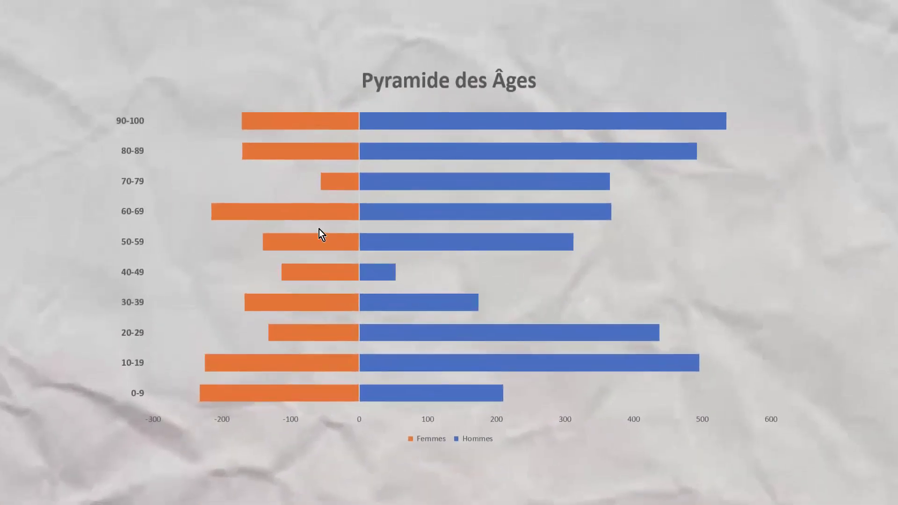
pyautogui.click(319, 230)
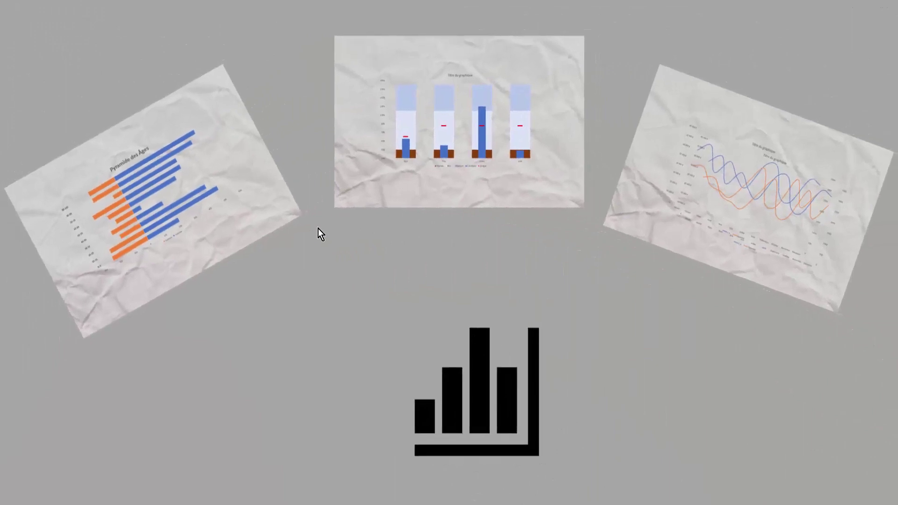
pyautogui.click(456, 134)
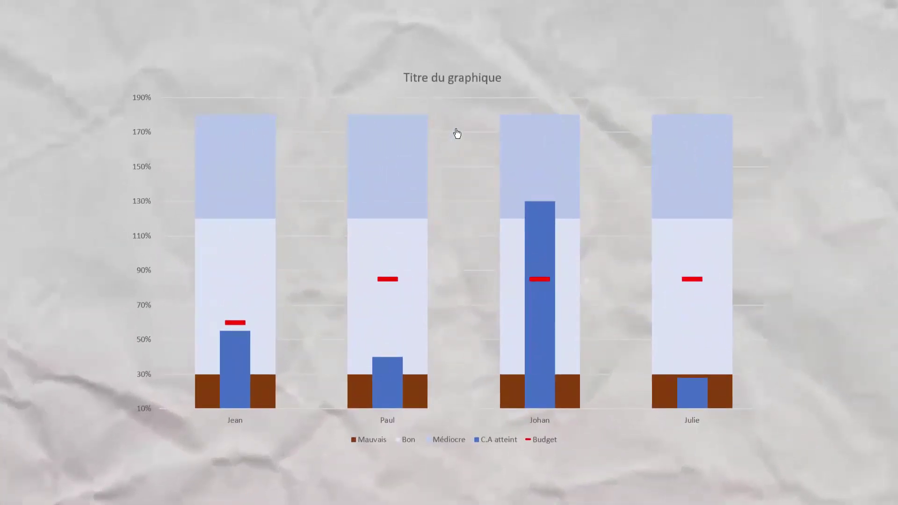
pyautogui.click(456, 133)
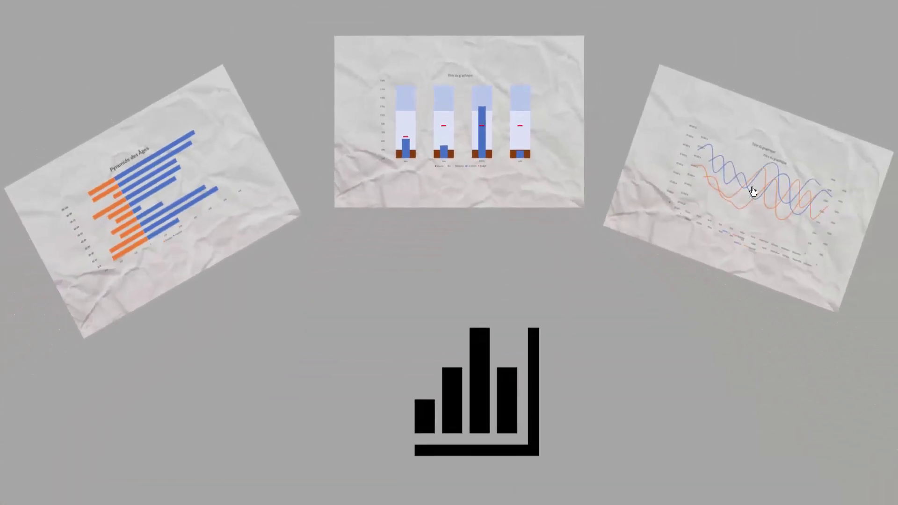
pyautogui.click(752, 188)
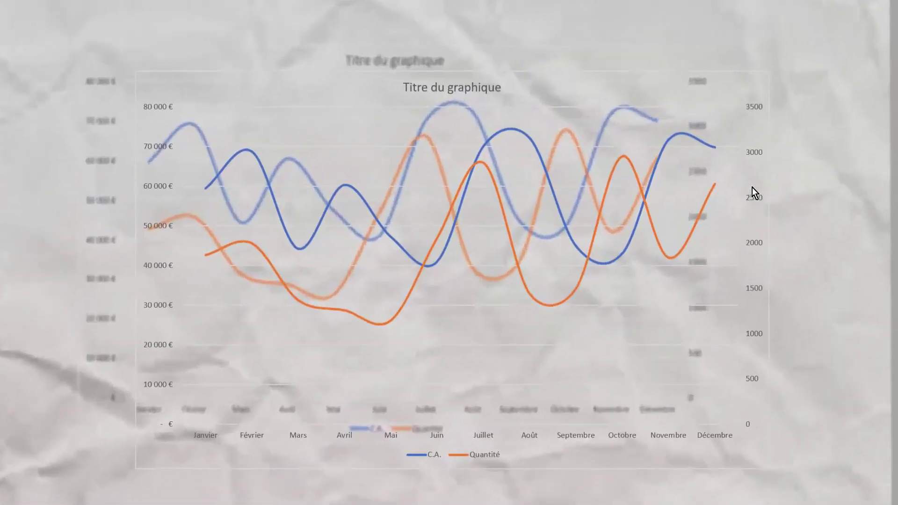
pyautogui.click(491, 223)
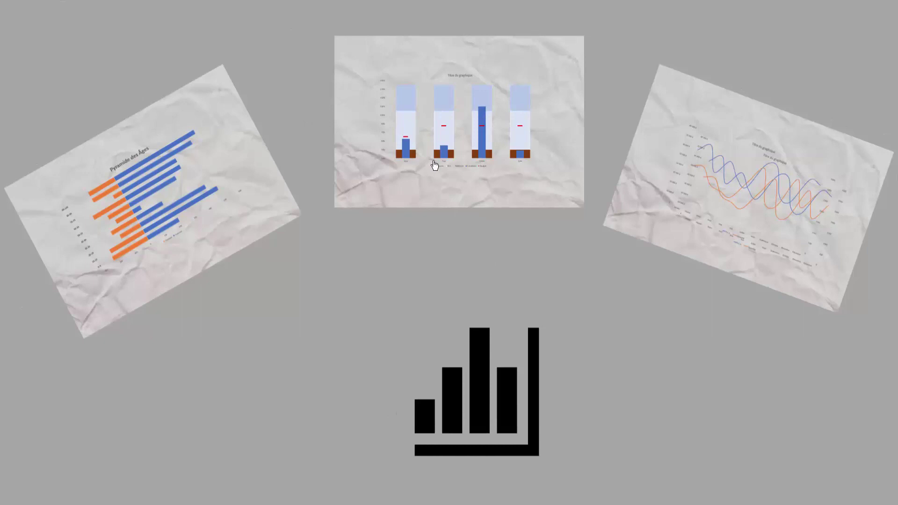
pyautogui.keyDown('shift'); pyautogui.click(475, 424); pyautogui.keyUp('shift')
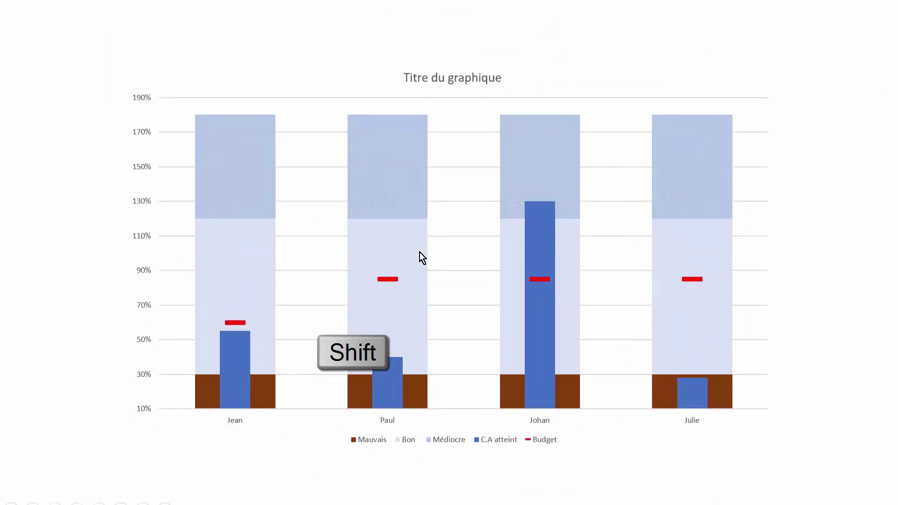
pyautogui.keyDown('shift'); pyautogui.click(420, 252); pyautogui.keyUp('shift')
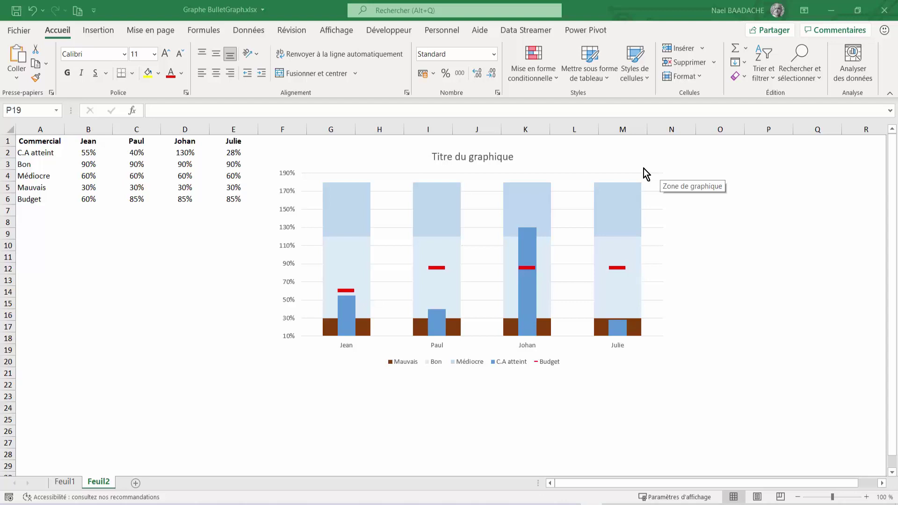
# Set the bullet chart's fill to Aucun remplissage so its background is transparent.
pyautogui.click(631, 173)
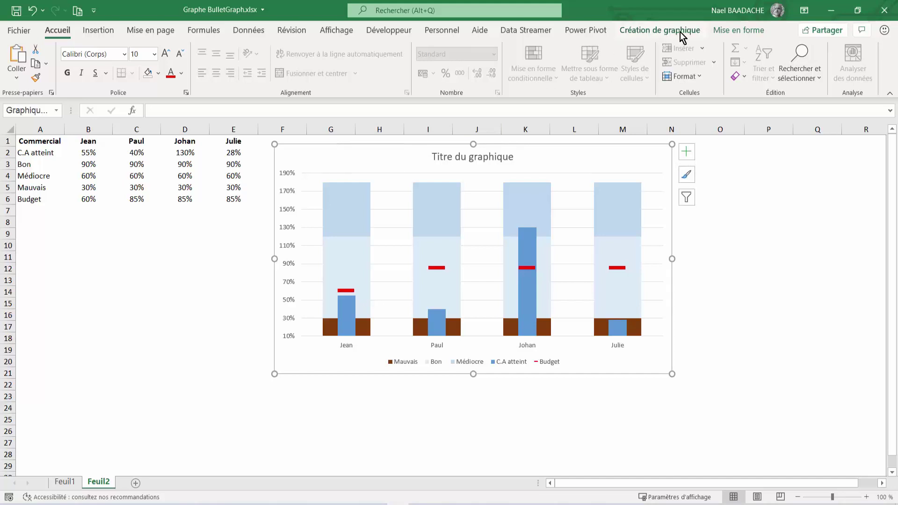
pyautogui.click(751, 33)
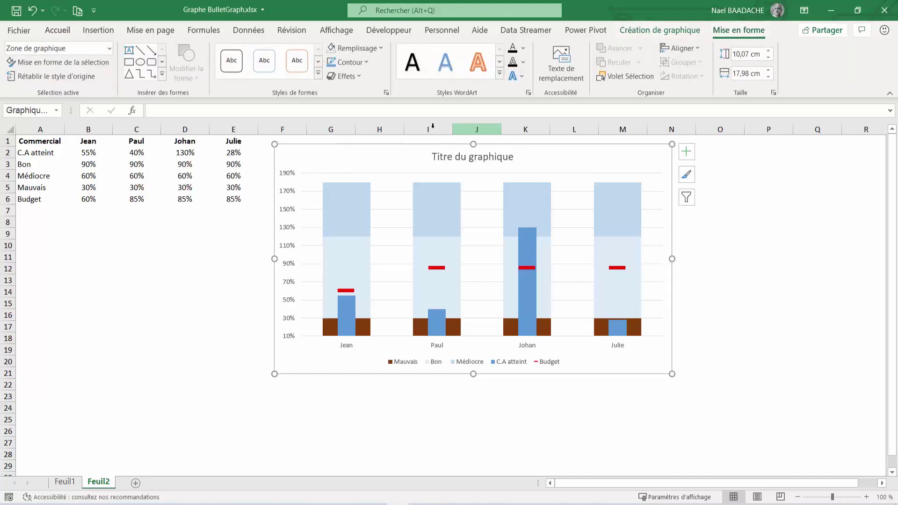
pyautogui.click(383, 49)
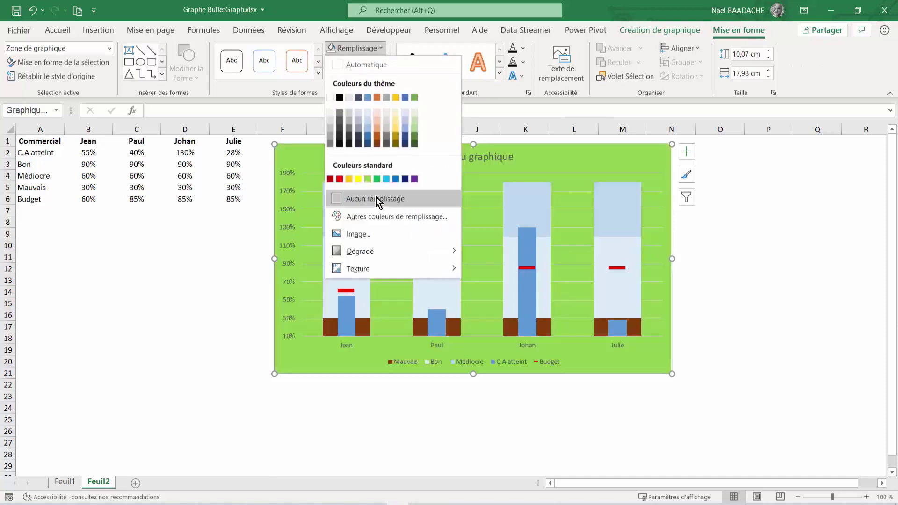
pyautogui.click(759, 277)
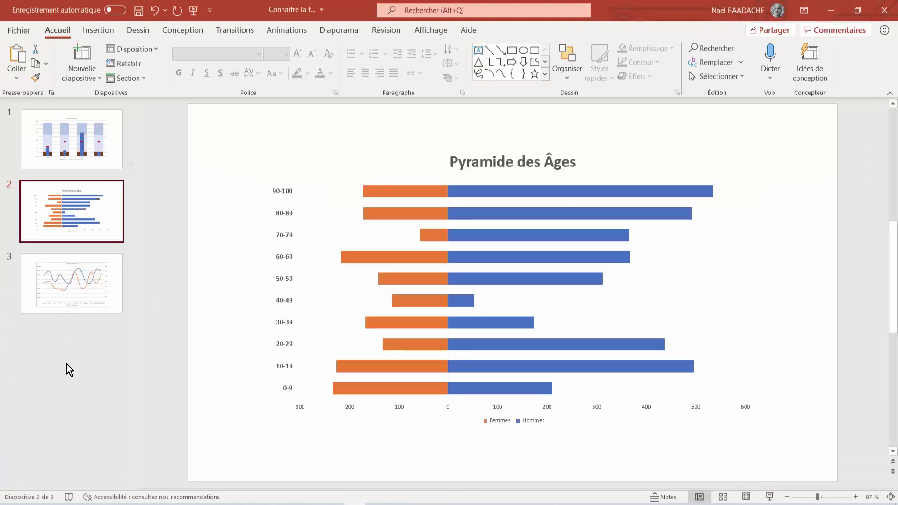
# Add a blank slide, paste and enlarge the bullet chart on it, then delete that test slide.
pyautogui.click(85, 78)
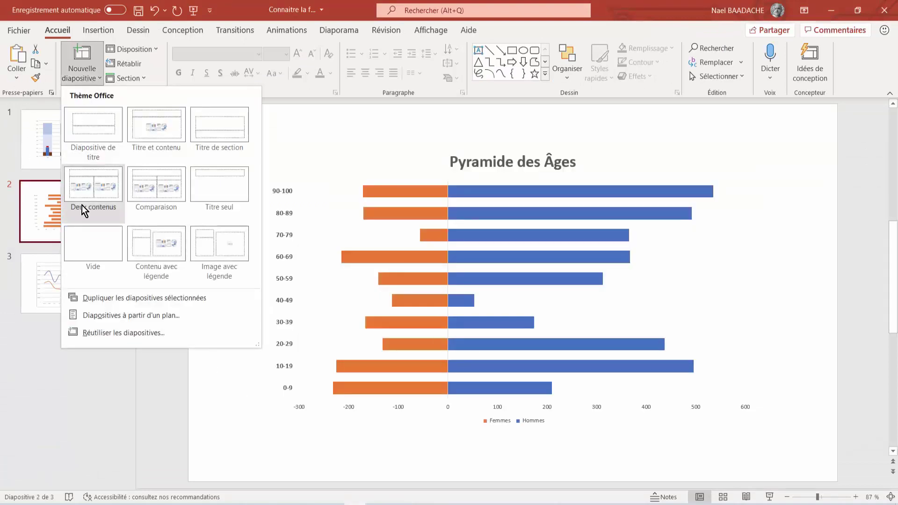
pyautogui.click(90, 258)
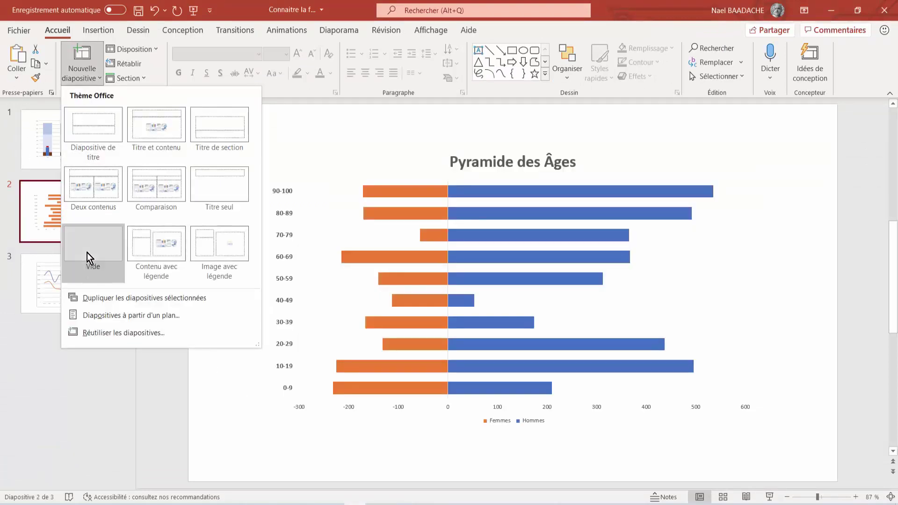
pyautogui.click(74, 296)
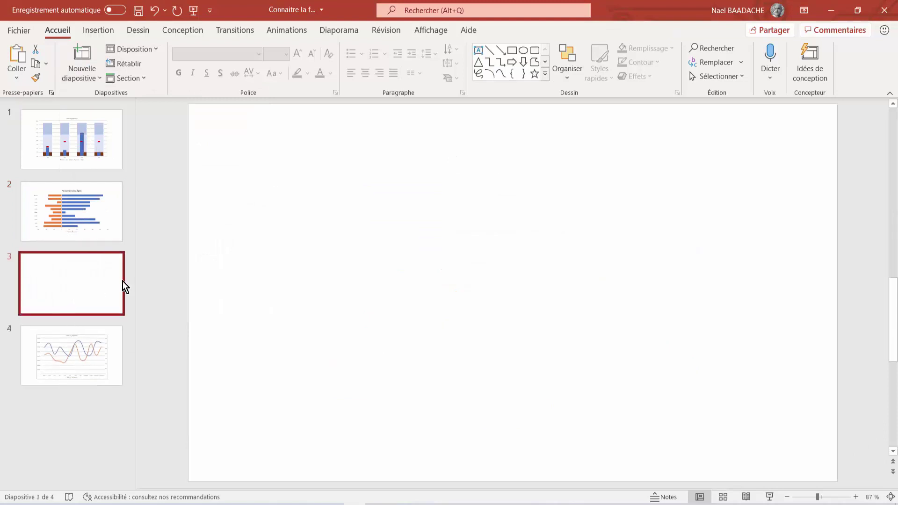
pyautogui.click(350, 281)
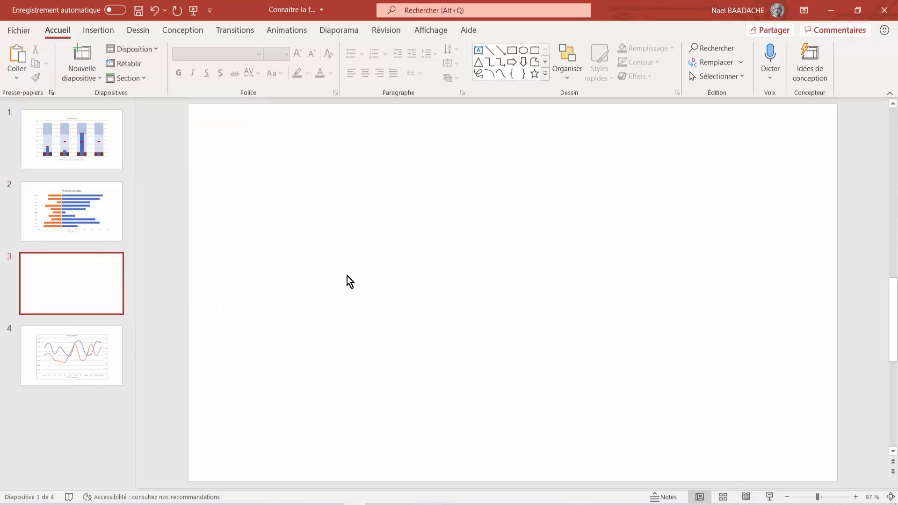
pyautogui.hotkey('ctrl', 'v')
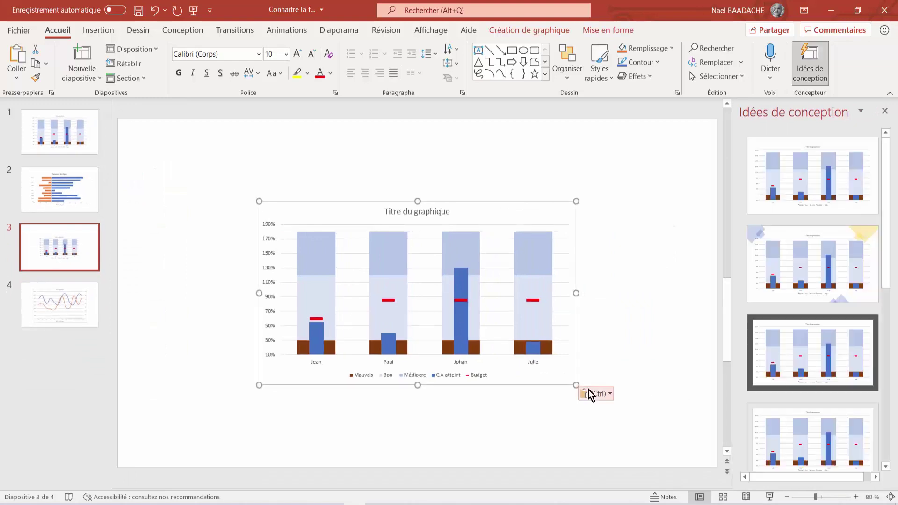
pyautogui.moveTo(576, 385); pyautogui.dragTo(632, 426)
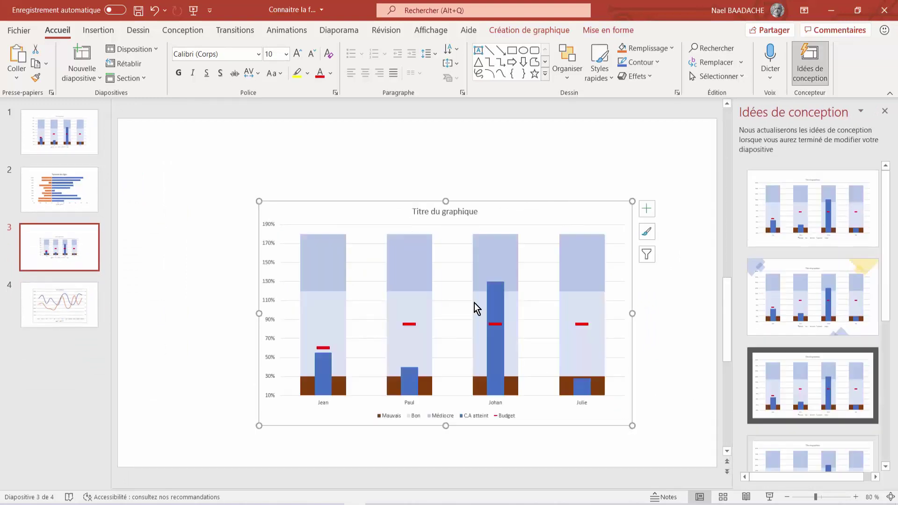
pyautogui.moveTo(258, 201); pyautogui.dragTo(222, 185)
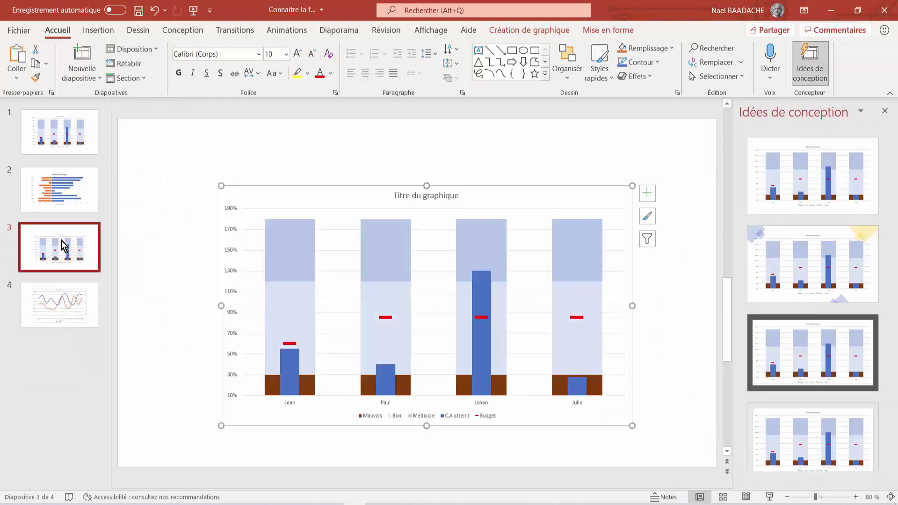
pyautogui.rightClick(64, 246)
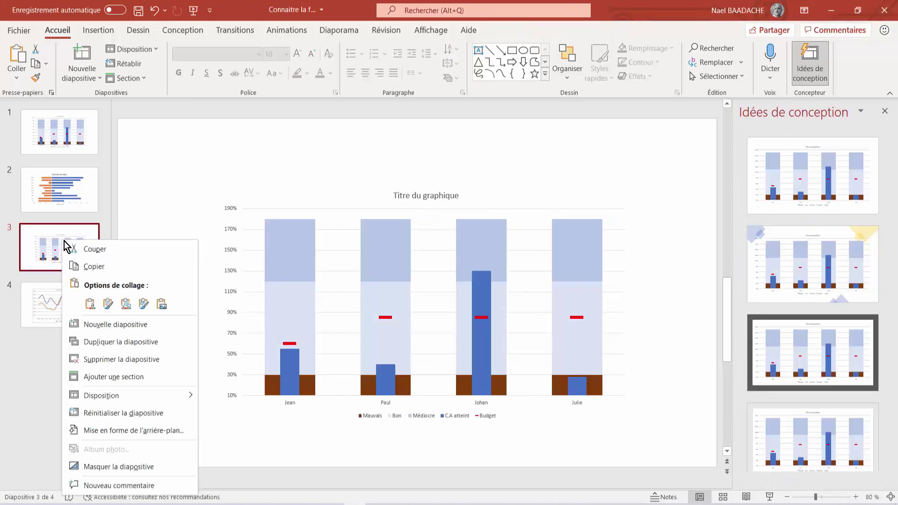
pyautogui.click(93, 359)
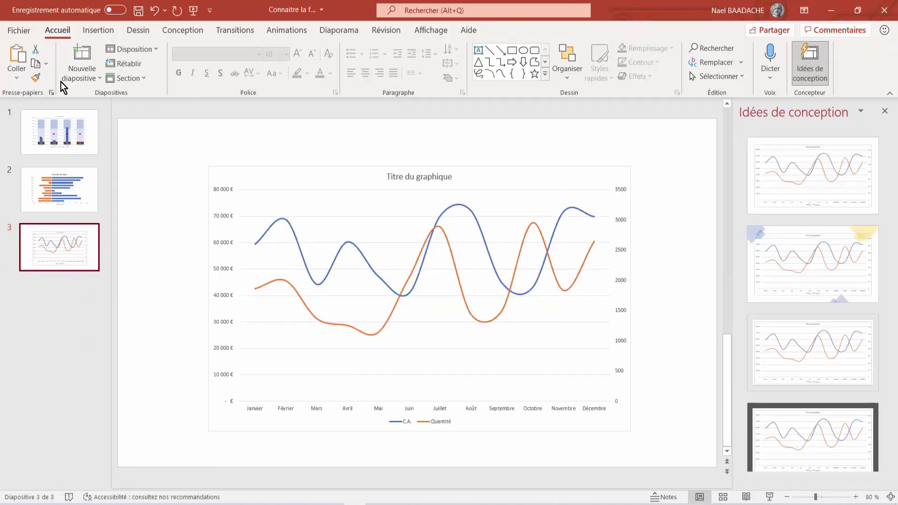
# Insert a new blank slide after slide 1 and move it to the start of the deck.
pyautogui.click(75, 136)
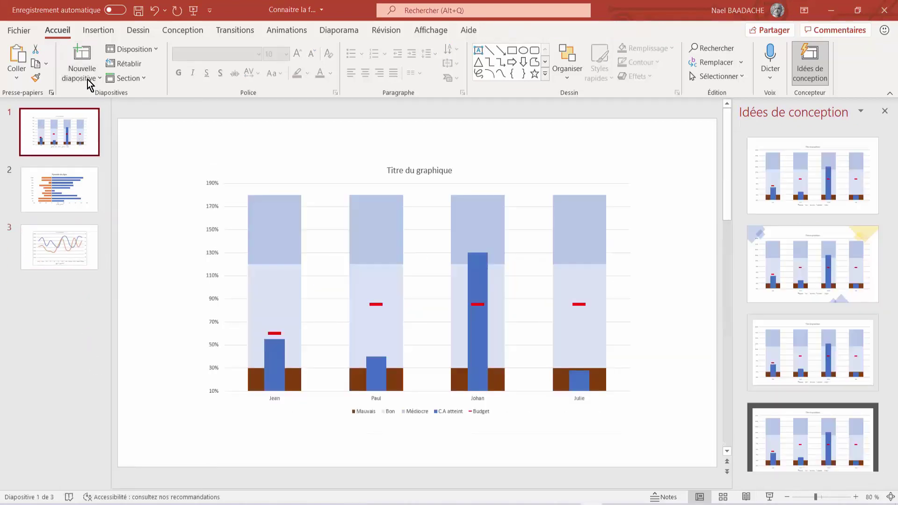
pyautogui.click(90, 78)
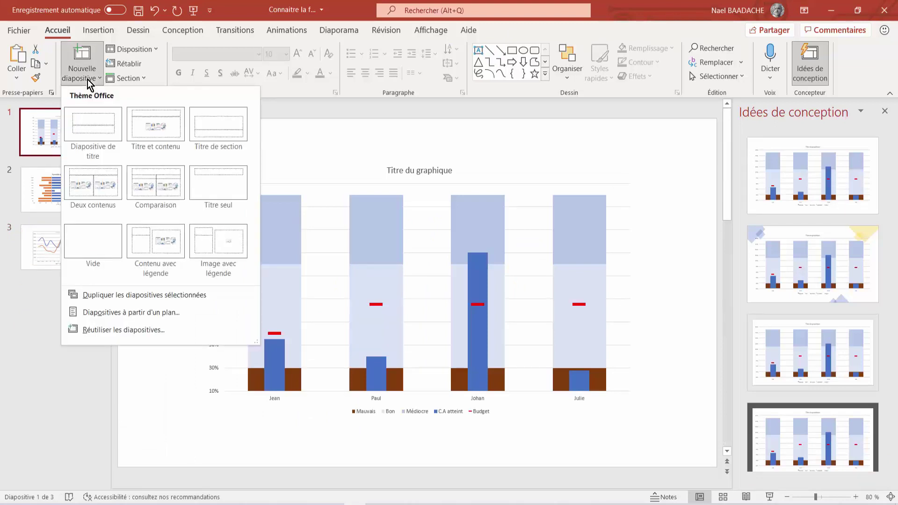
pyautogui.click(92, 245)
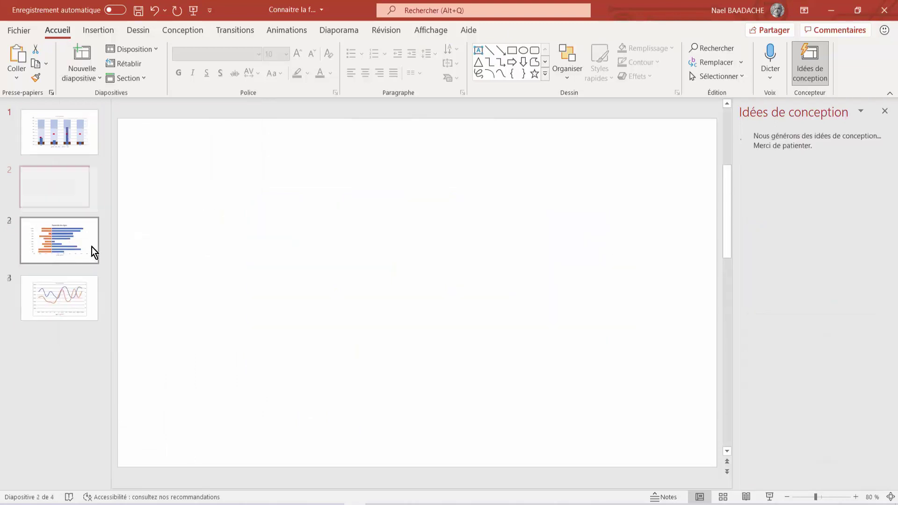
pyautogui.moveTo(42, 186); pyautogui.dragTo(53, 131)
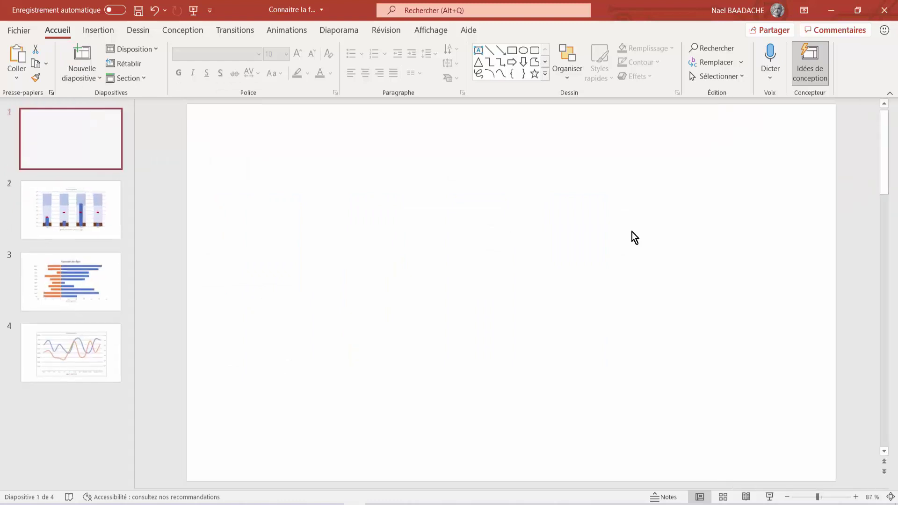
# Insert slide zooms of slides 2, 3 and 4 using Zoom de diapositive.
pyautogui.click(99, 31)
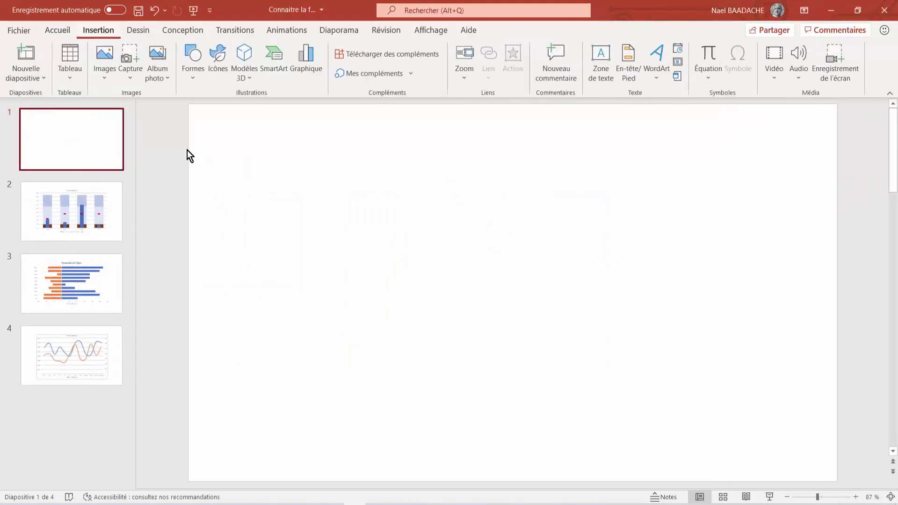
pyautogui.click(465, 78)
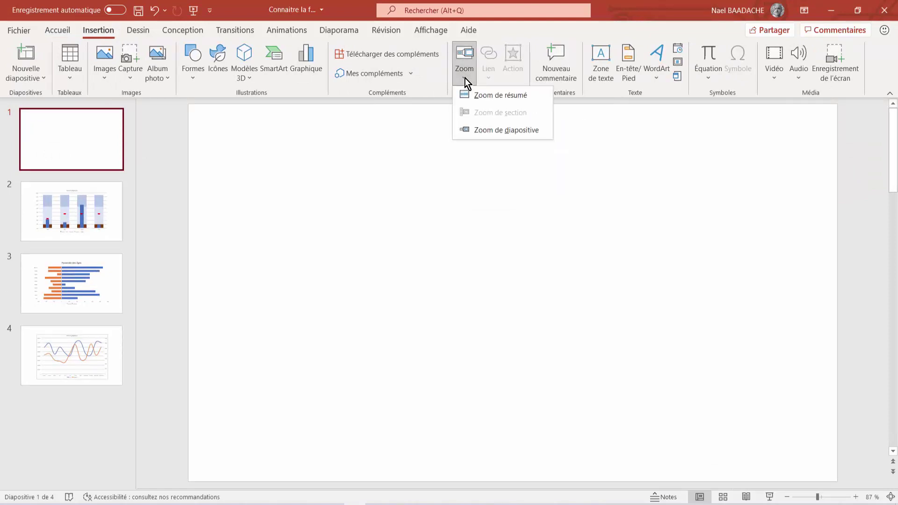
pyautogui.click(483, 135)
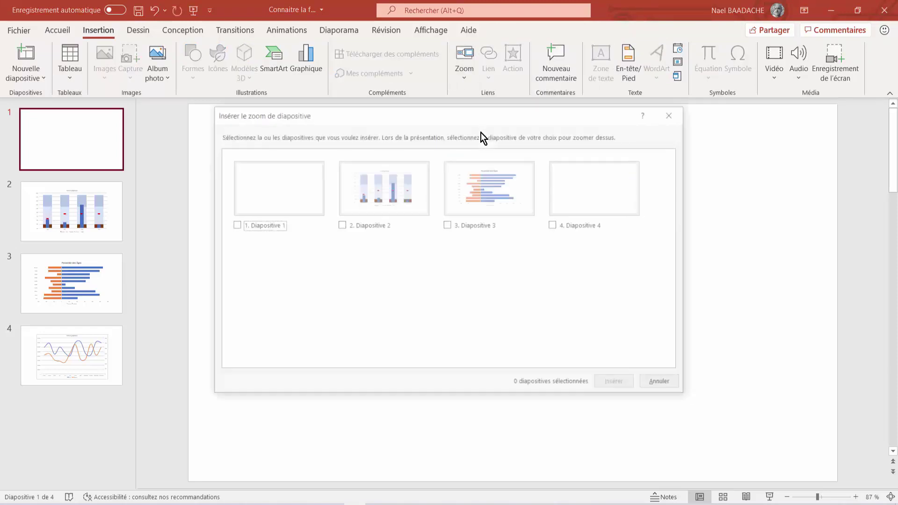
pyautogui.click(341, 226)
pyautogui.click(449, 225)
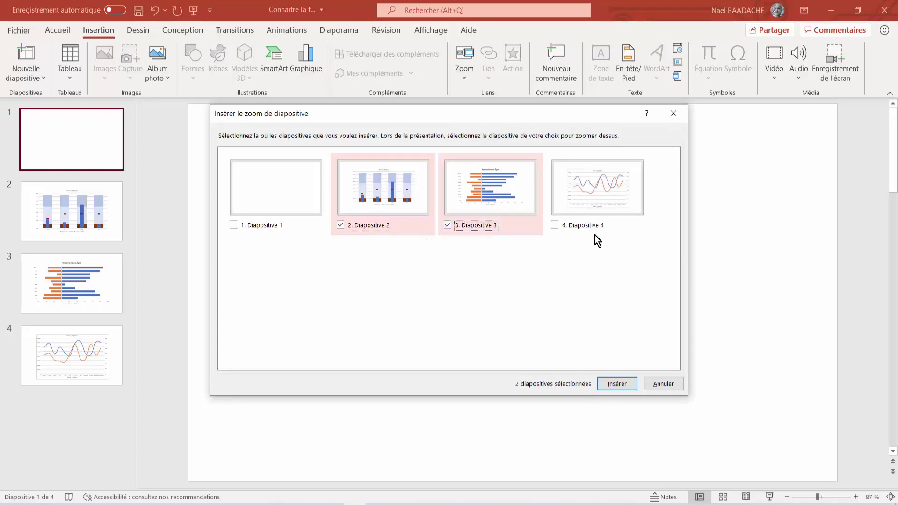
pyautogui.click(554, 225)
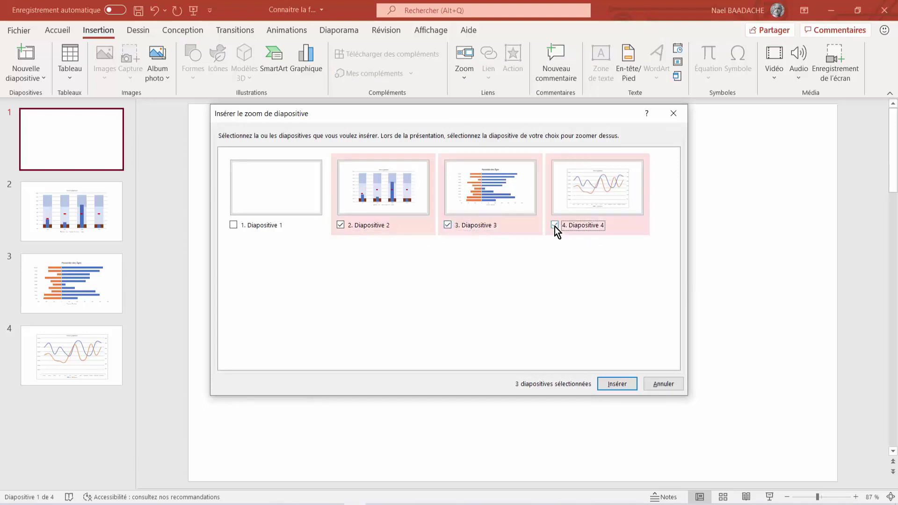
pyautogui.click(612, 383)
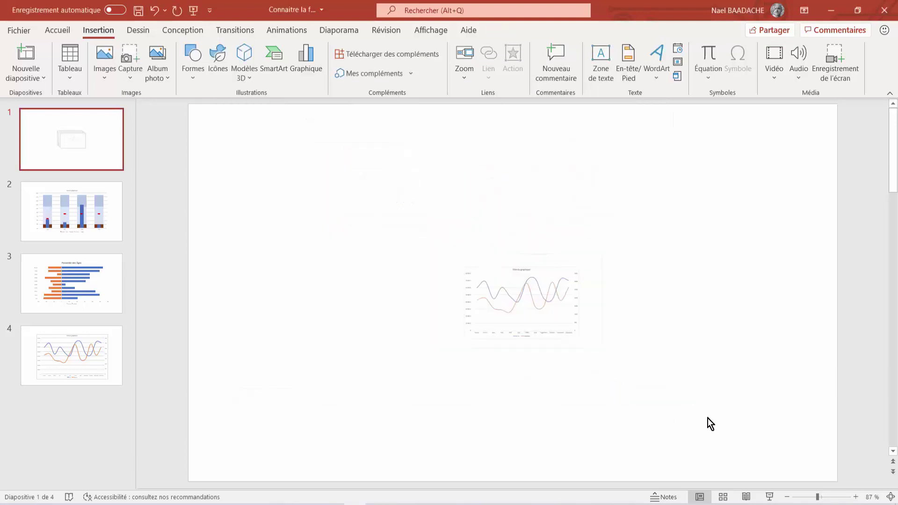
# Move the line-chart, pyramid and bar-chart zooms to the top right, left and centre.
pyautogui.moveTo(547, 331); pyautogui.dragTo(753, 208)
pyautogui.moveTo(565, 317); pyautogui.dragTo(345, 193)
pyautogui.moveTo(534, 297)
pyautogui.mouseDown()
pyautogui.moveTo(557, 207)
pyautogui.moveTo(548, 190)
pyautogui.mouseUp()
pyautogui.hotkey('ctrl', 'z')
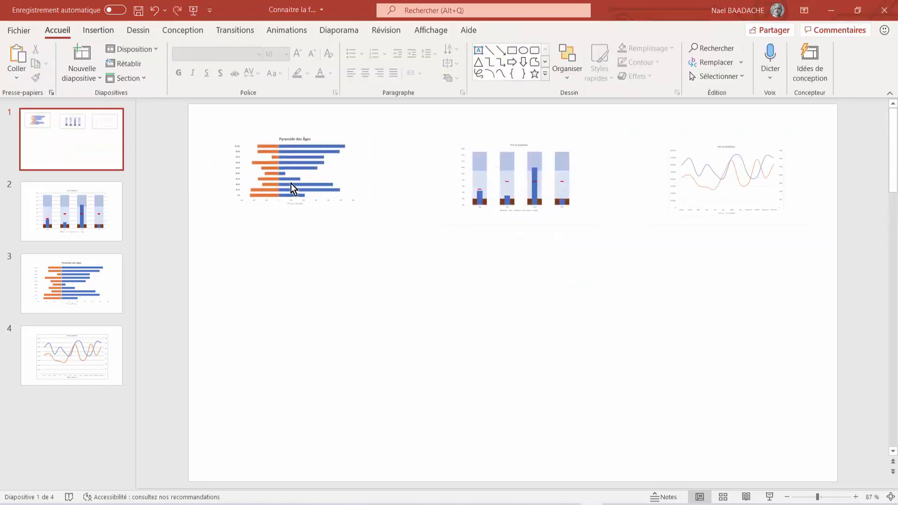
# Select all three zooms and distribute them evenly with Aligner > Distribuer.
pyautogui.click(291, 183)
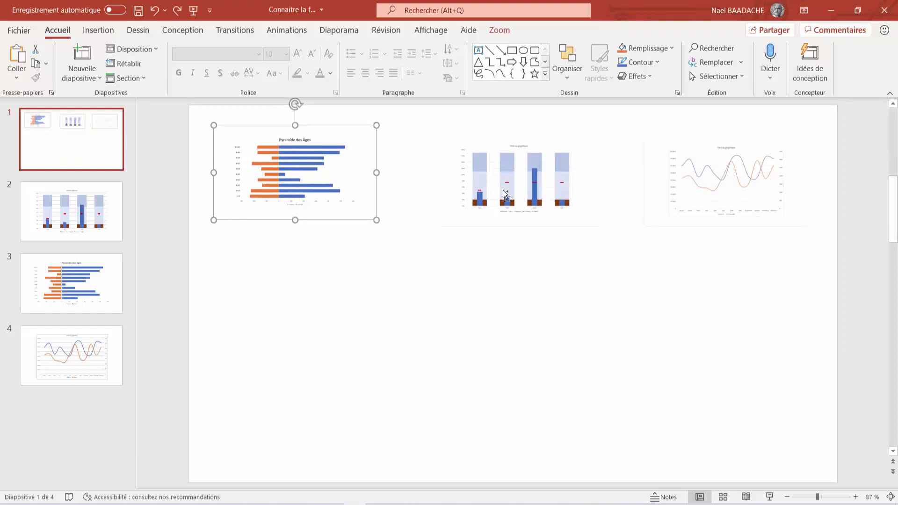
pyautogui.keyDown('shift'); pyautogui.click(520, 184); pyautogui.keyUp('shift')
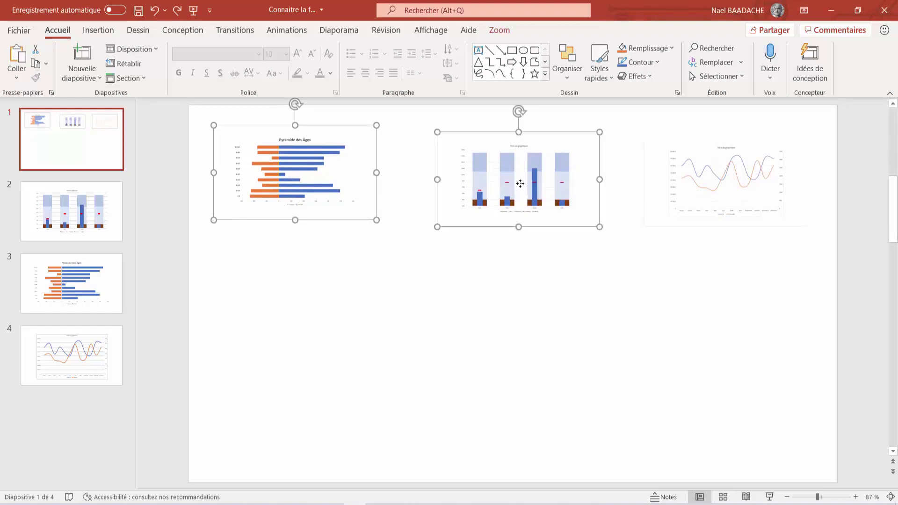
pyautogui.keyDown('shift'); pyautogui.click(734, 188); pyautogui.keyUp('shift')
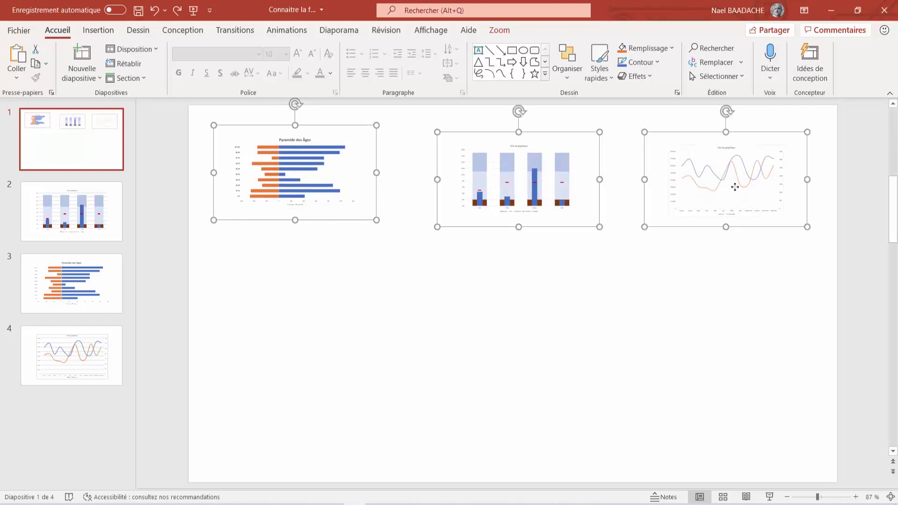
pyautogui.click(505, 30)
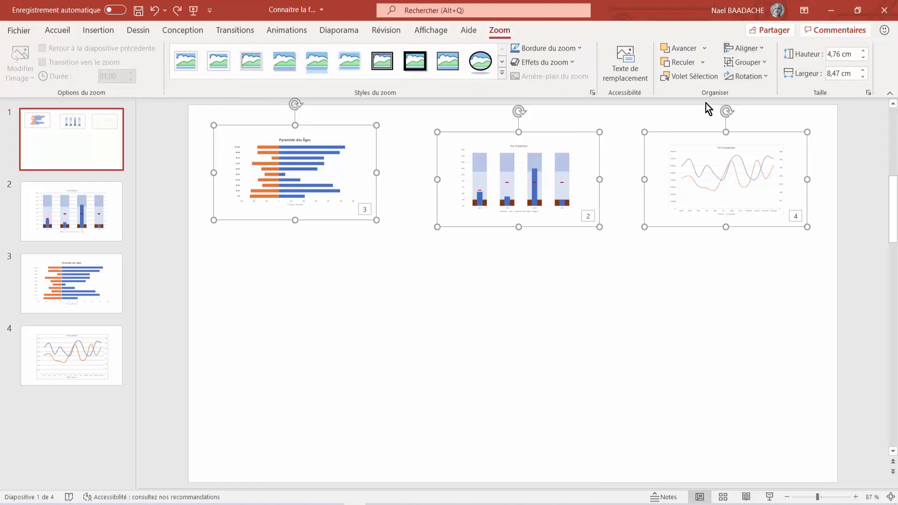
pyautogui.click(763, 48)
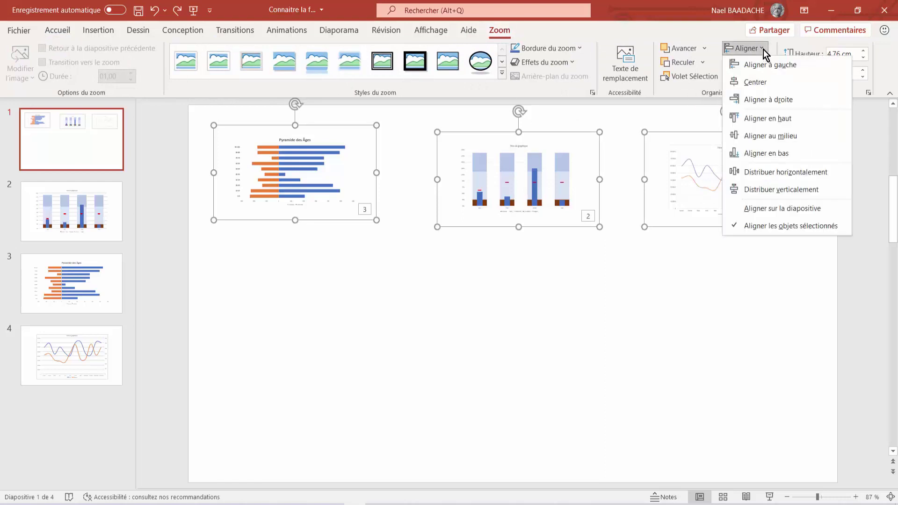
pyautogui.click(759, 190)
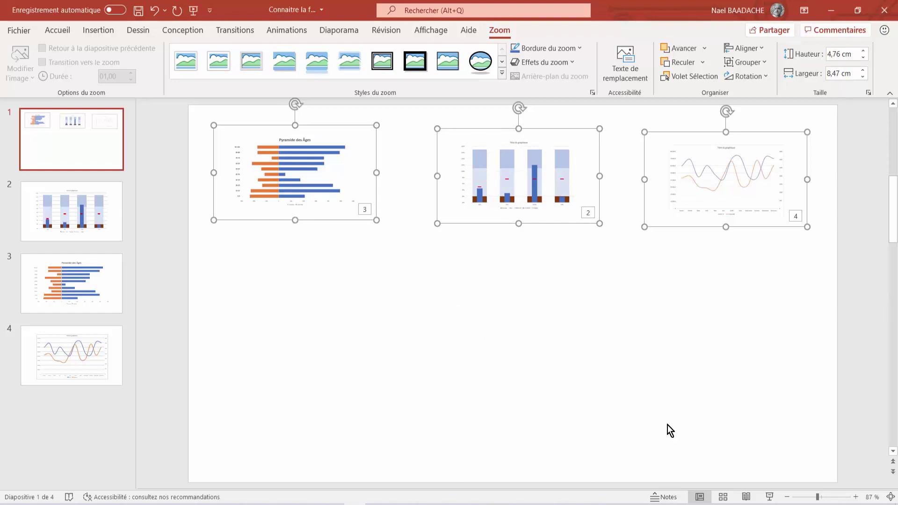
# Run the slide show through the bar, age-pyramid and line chart zooms, then exit.
pyautogui.click(767, 496)
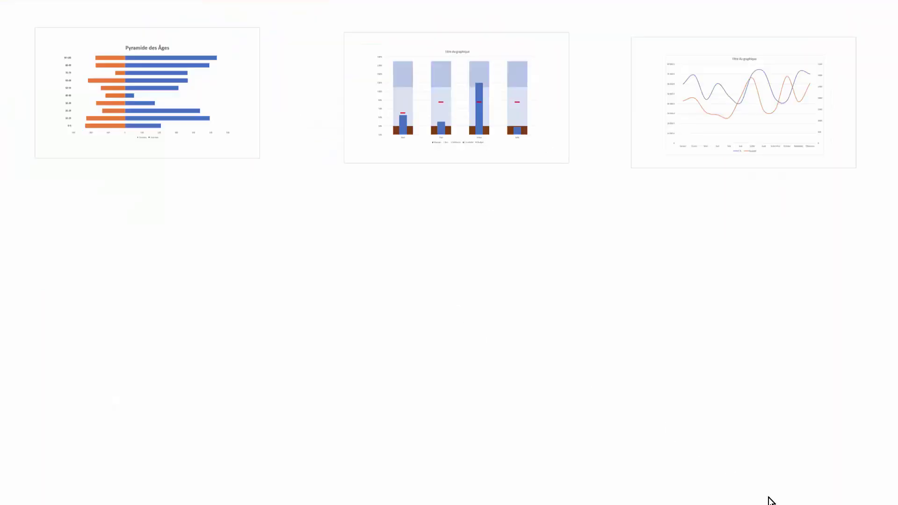
pyautogui.click(170, 169)
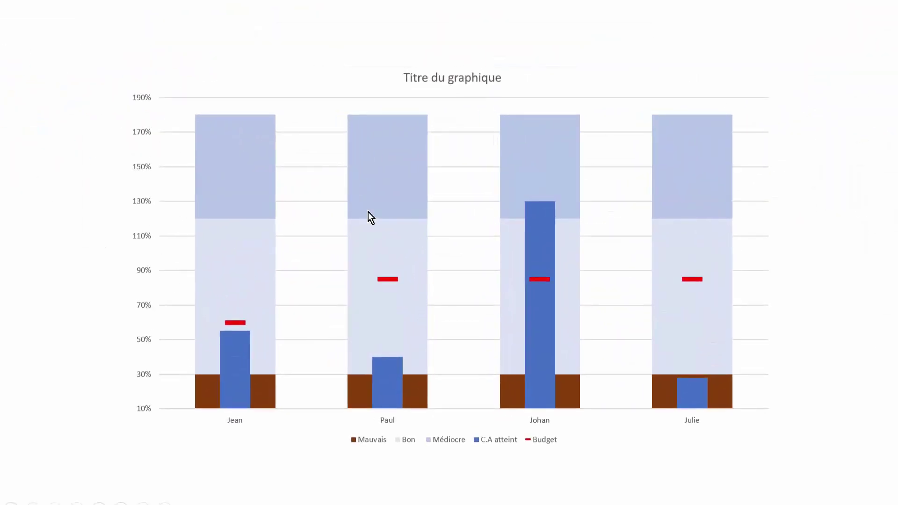
pyautogui.click(369, 212)
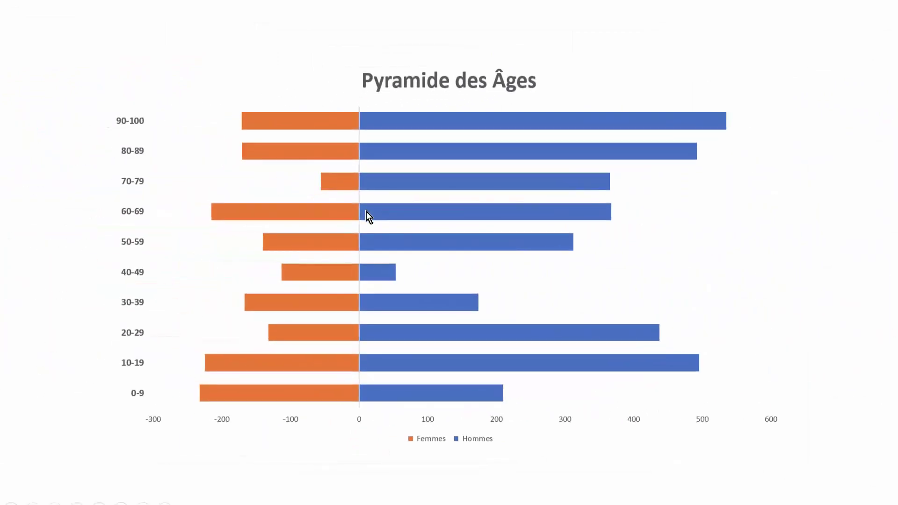
pyautogui.click(366, 212)
pyautogui.click(367, 211)
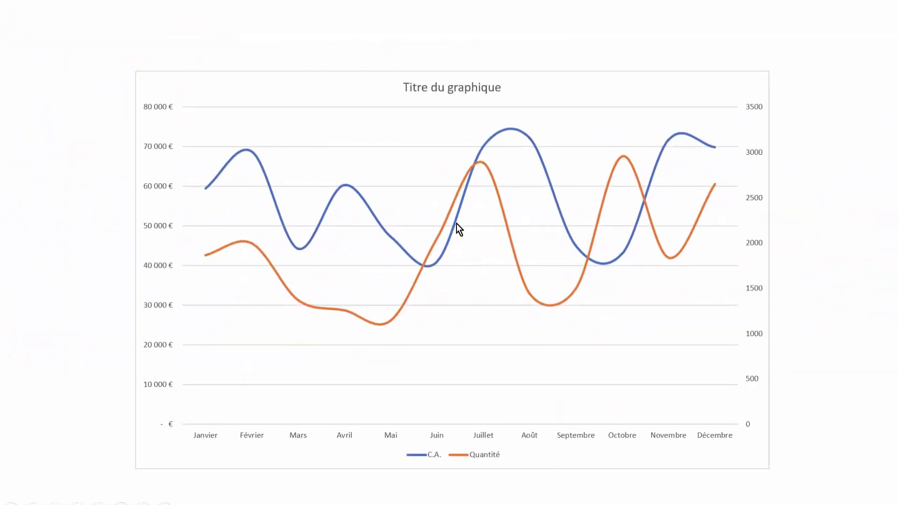
pyautogui.click(456, 224)
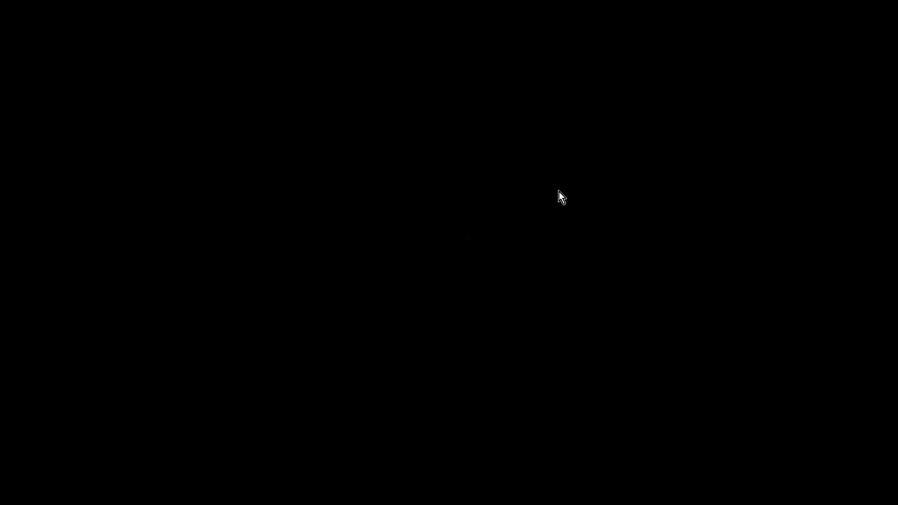
pyautogui.click(203, 167)
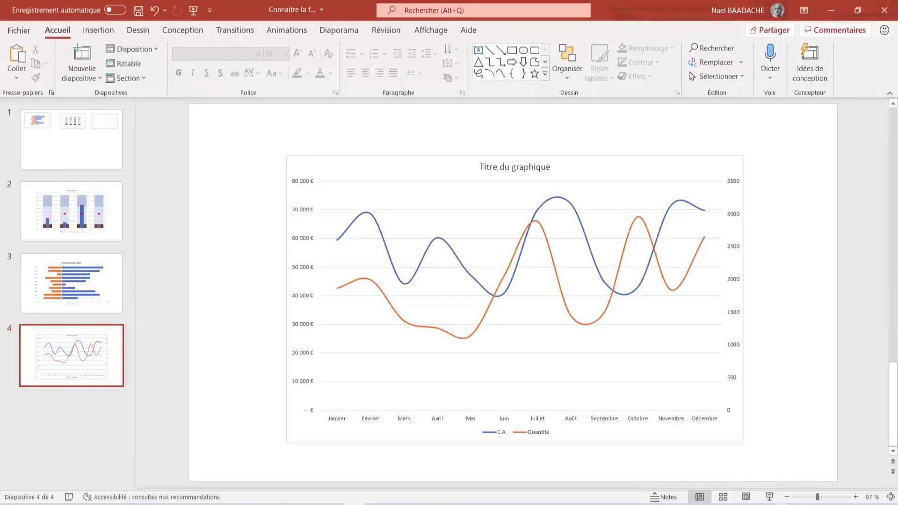
# Enable Retour à la diapositive précédente on the pyramid, bar-chart and line-chart zooms.
pyautogui.click(51, 157)
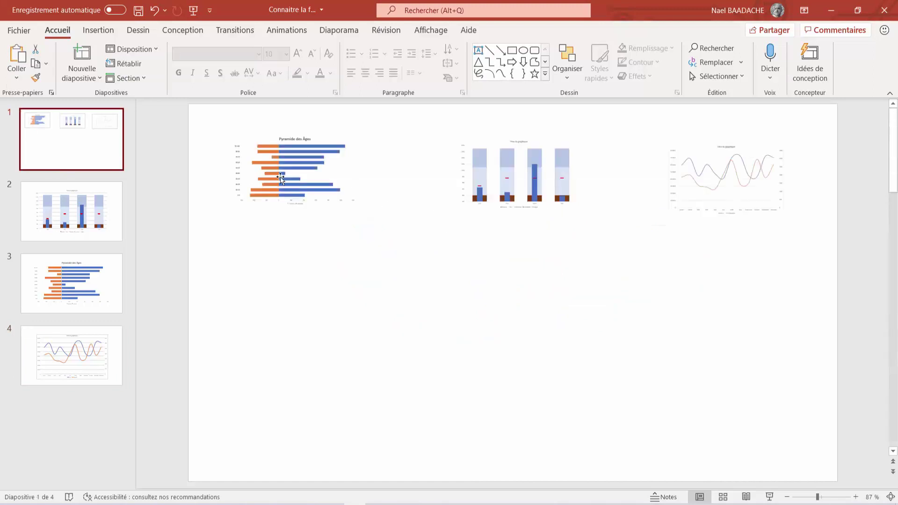
pyautogui.click(281, 176)
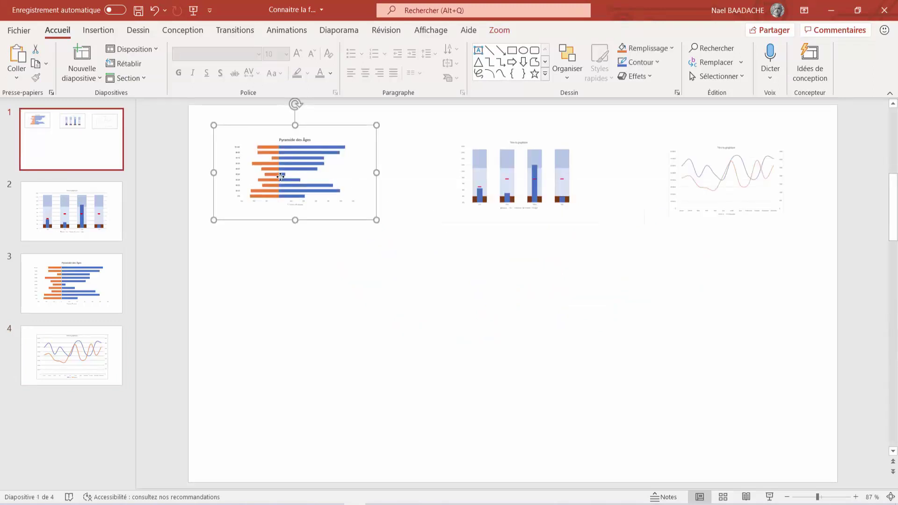
pyautogui.click(506, 32)
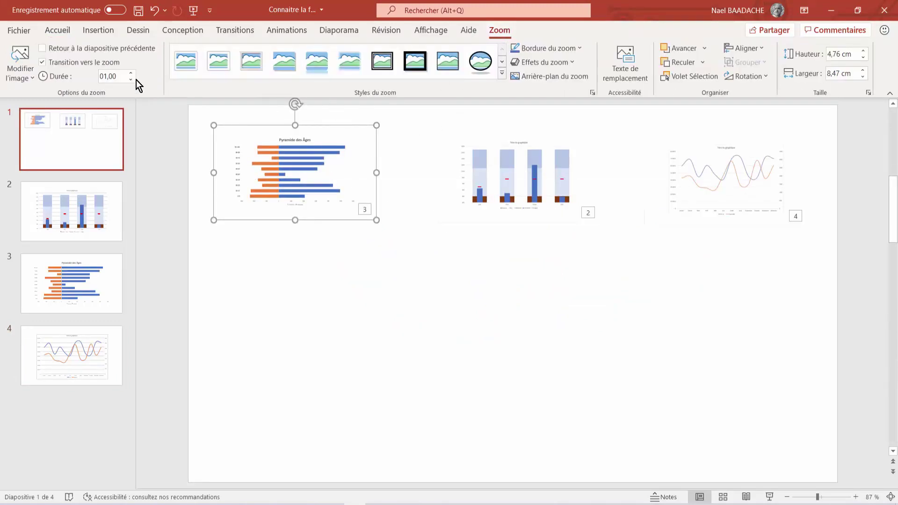
pyautogui.click(43, 48)
pyautogui.click(519, 188)
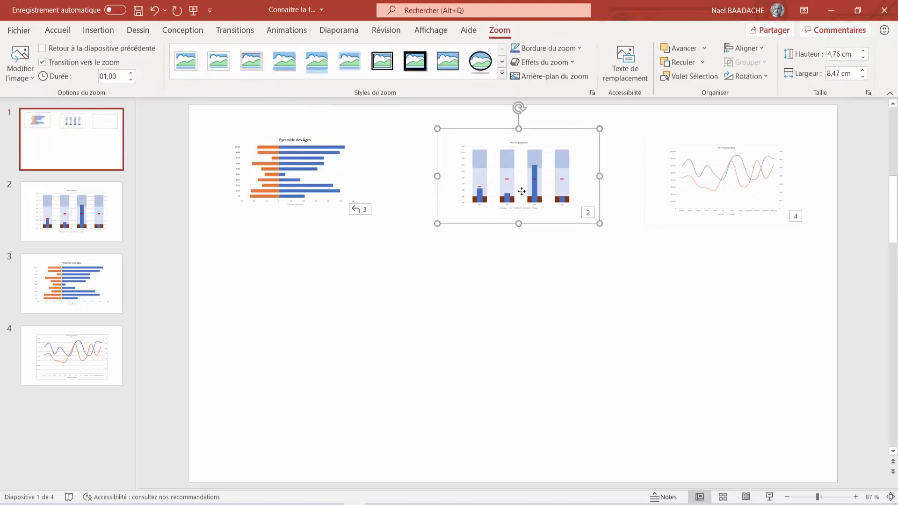
pyautogui.click(43, 49)
pyautogui.click(705, 191)
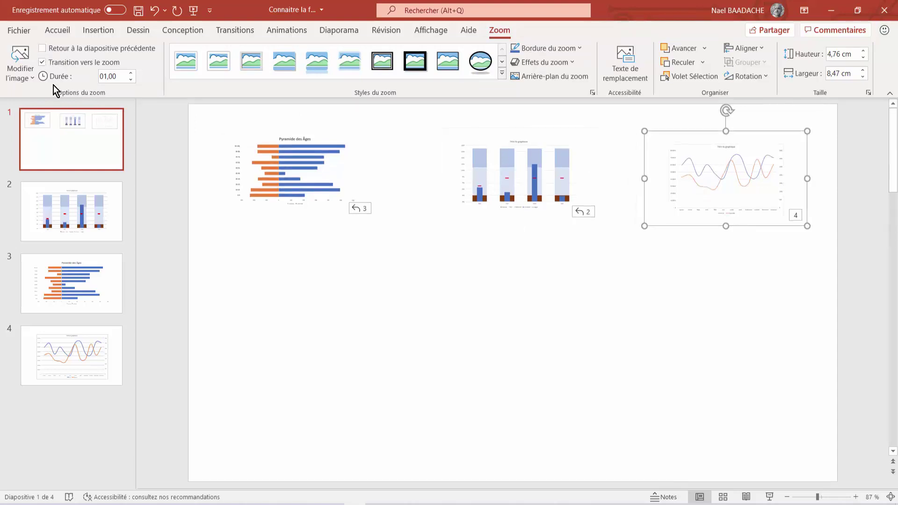
pyautogui.click(41, 49)
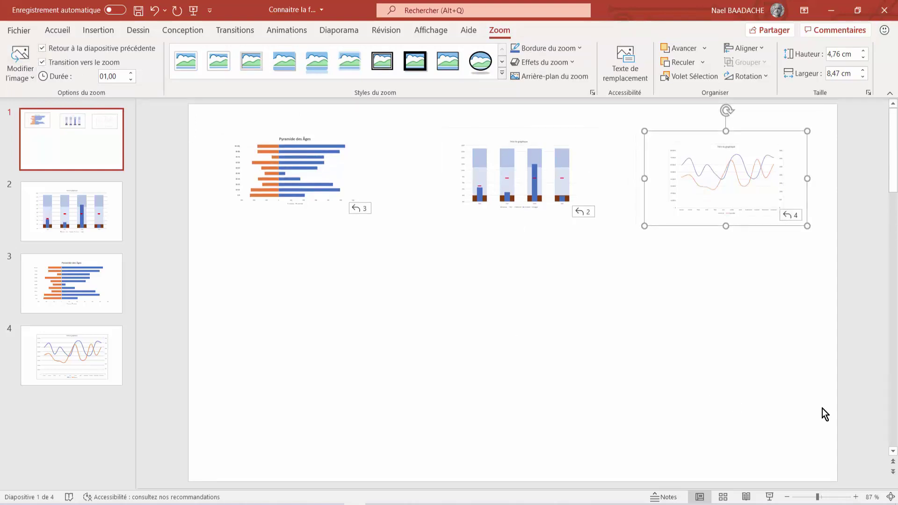
pyautogui.click(769, 498)
pyautogui.click(160, 134)
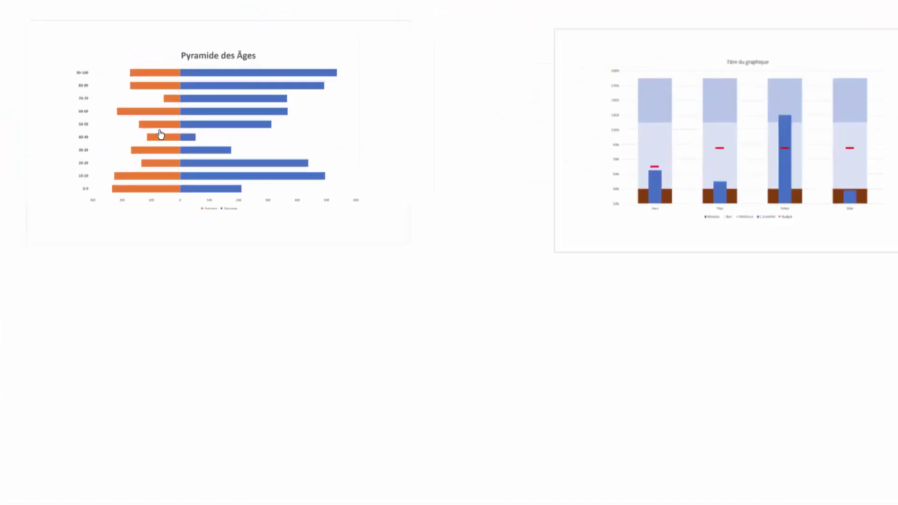
pyautogui.click(160, 136)
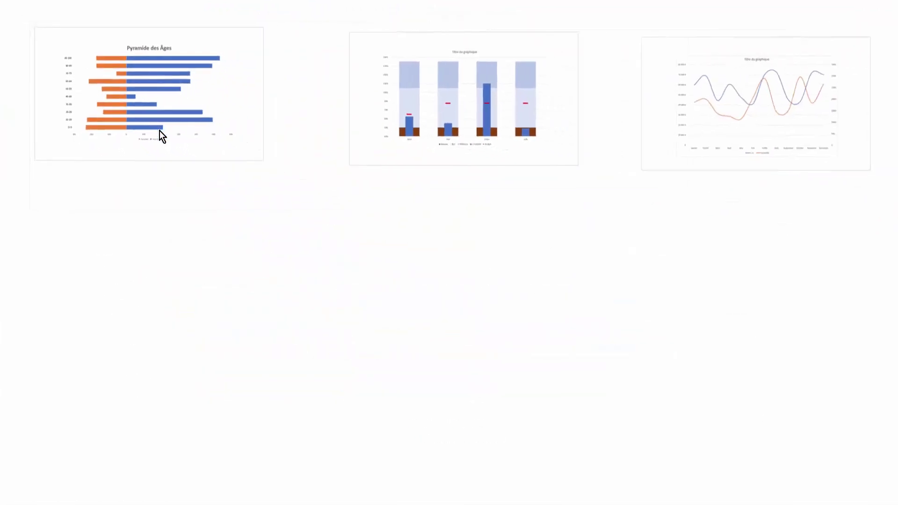
pyautogui.click(402, 135)
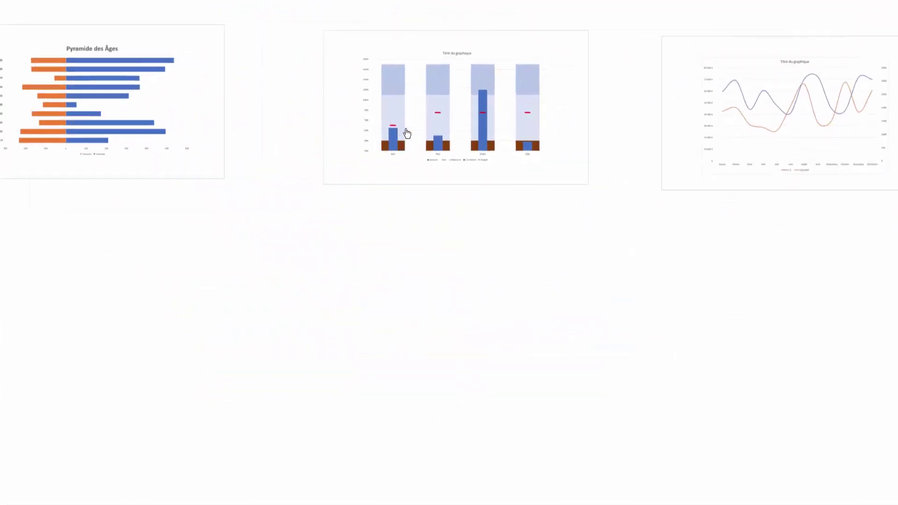
pyautogui.click(406, 130)
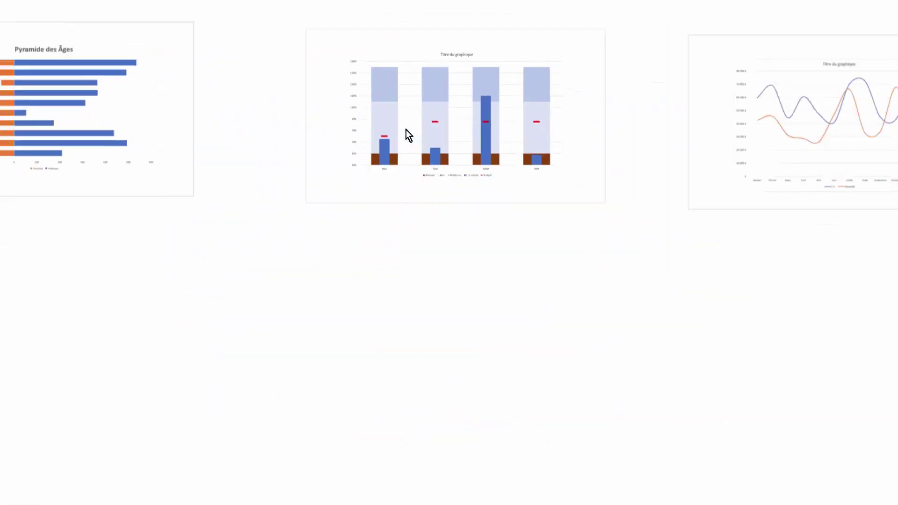
pyautogui.click(755, 119)
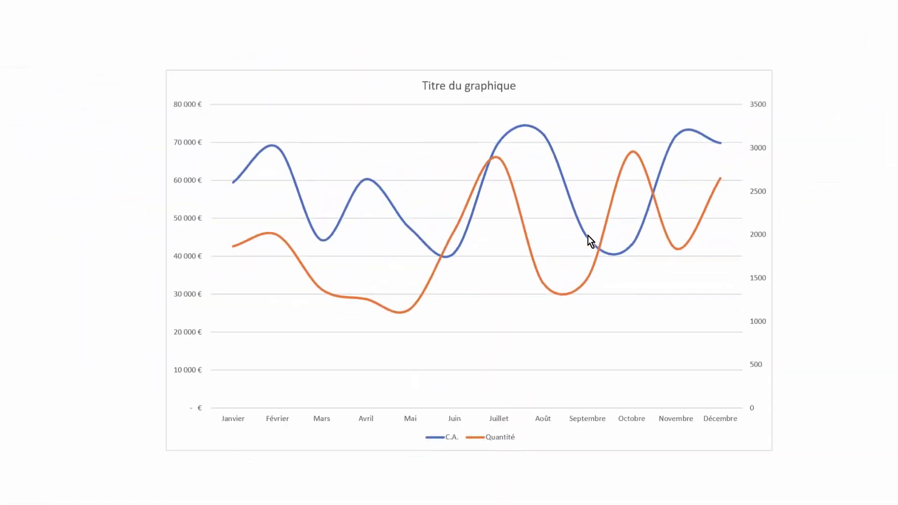
pyautogui.click(588, 236)
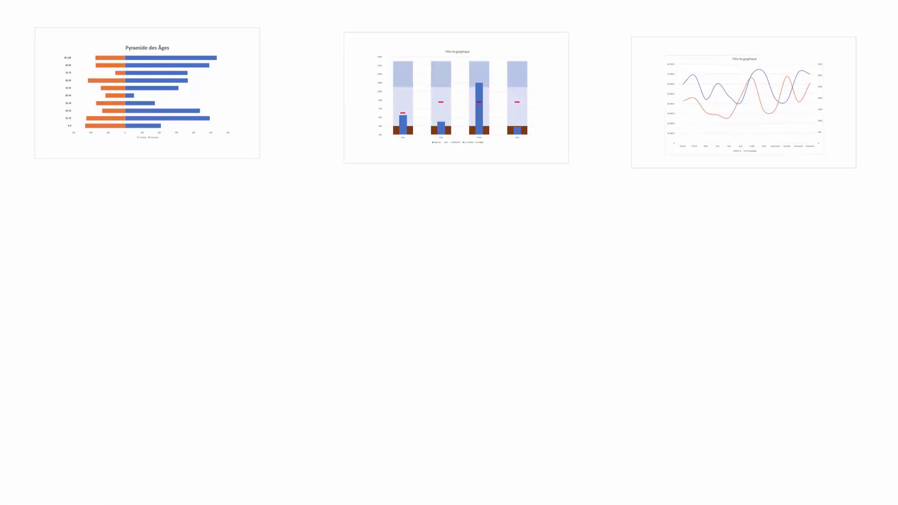
pyautogui.press('Escape')
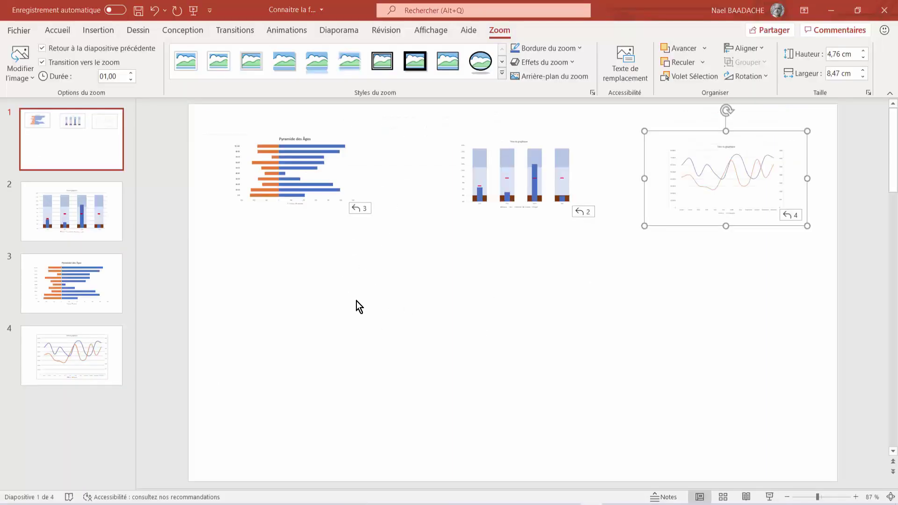
# Fill the summary slide's background with the papyrus texture via Format Background.
pyautogui.rightClick(298, 274)
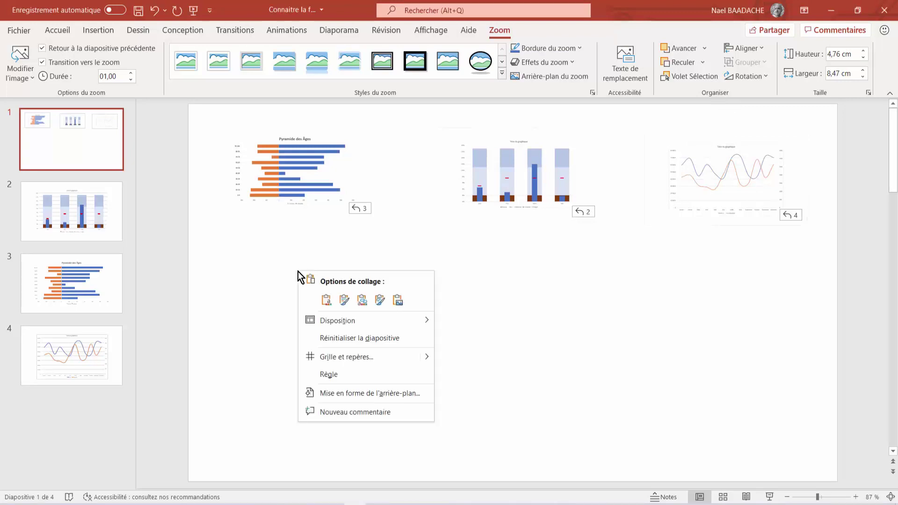
pyautogui.click(326, 395)
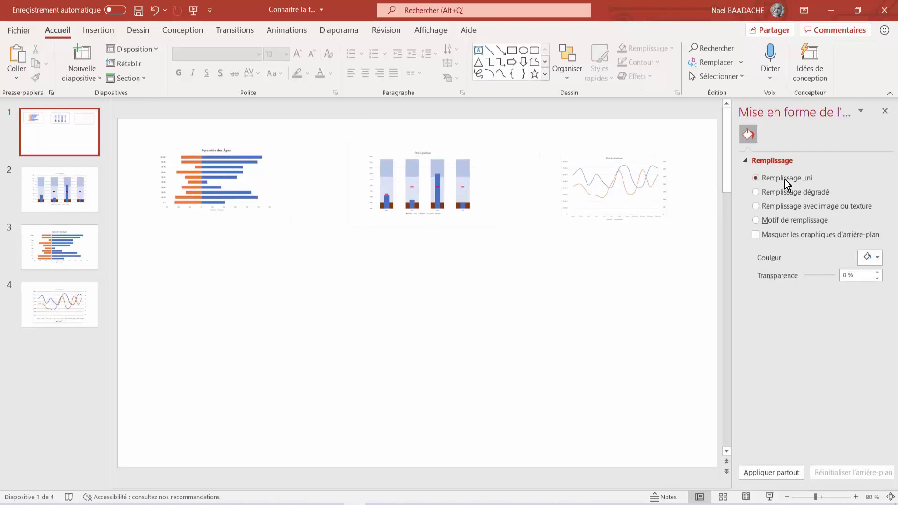
pyautogui.click(877, 258)
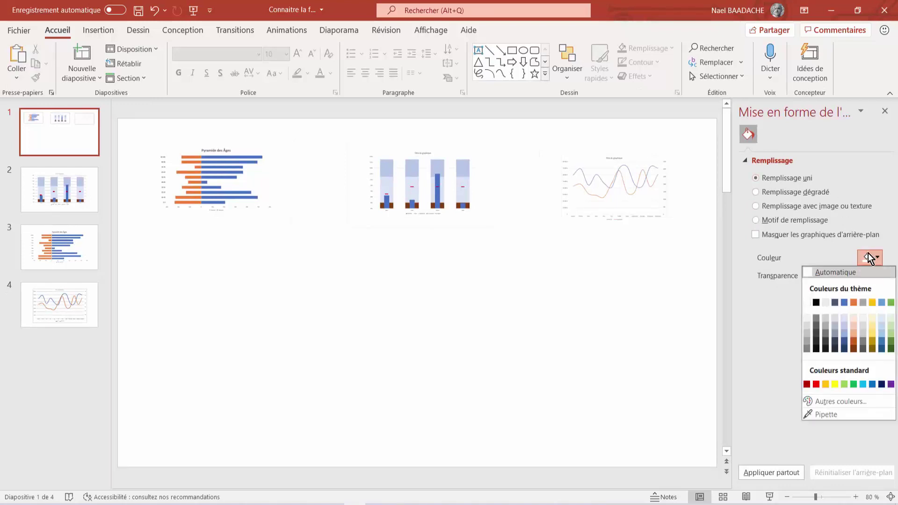
pyautogui.click(760, 207)
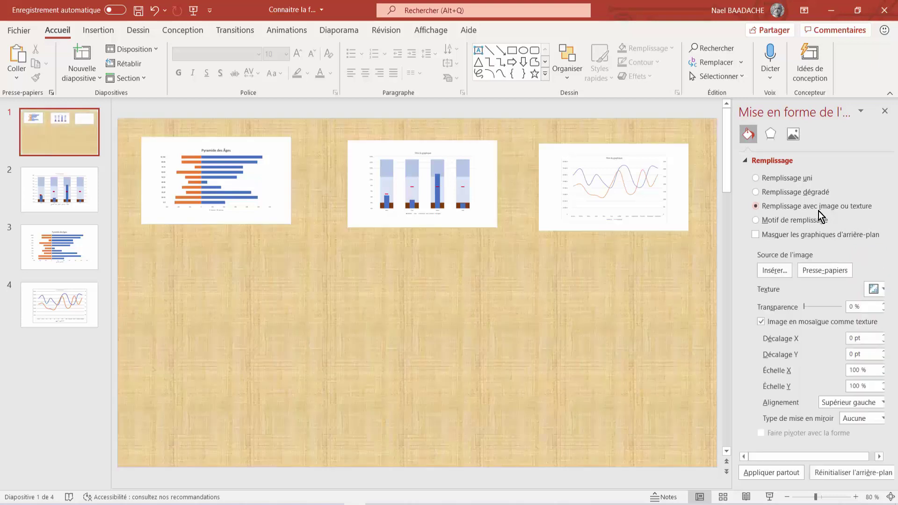
pyautogui.click(283, 217)
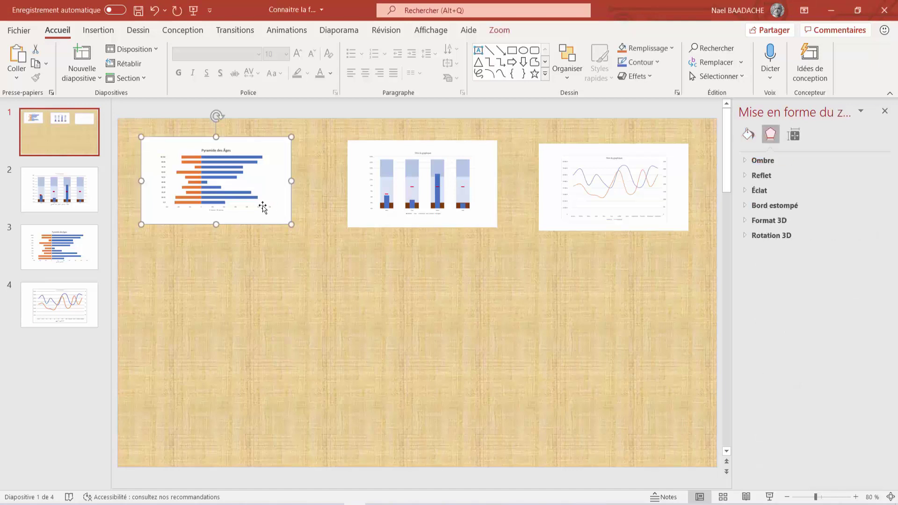
# Turn on Zoom Background for the pyramid, bullet-chart and line-chart zooms.
pyautogui.click(499, 32)
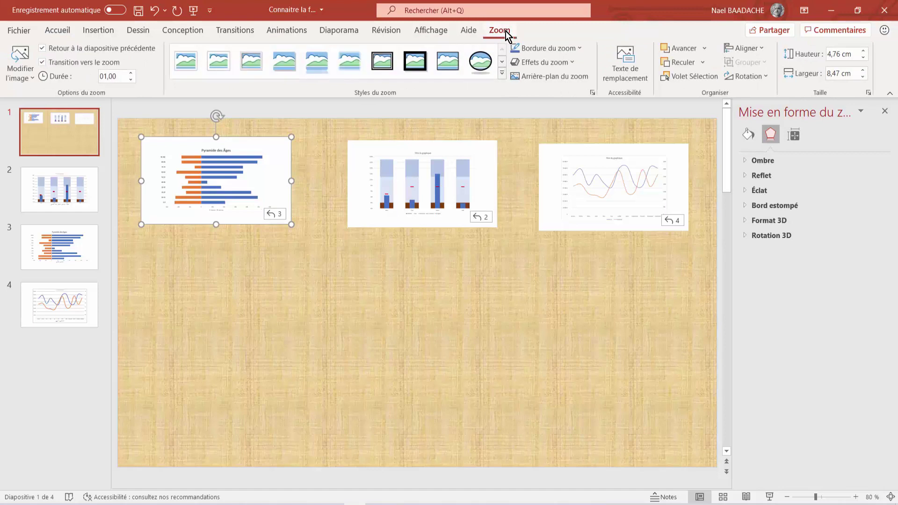
pyautogui.click(553, 77)
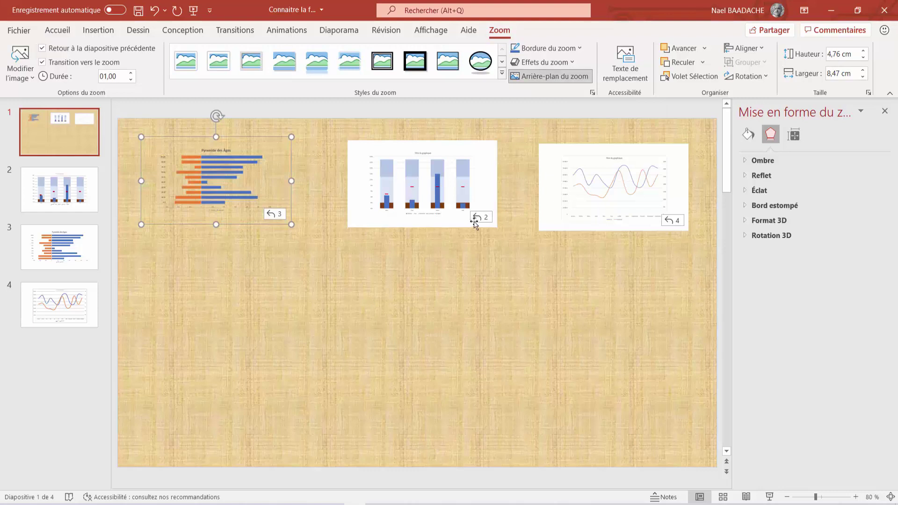
pyautogui.click(450, 223)
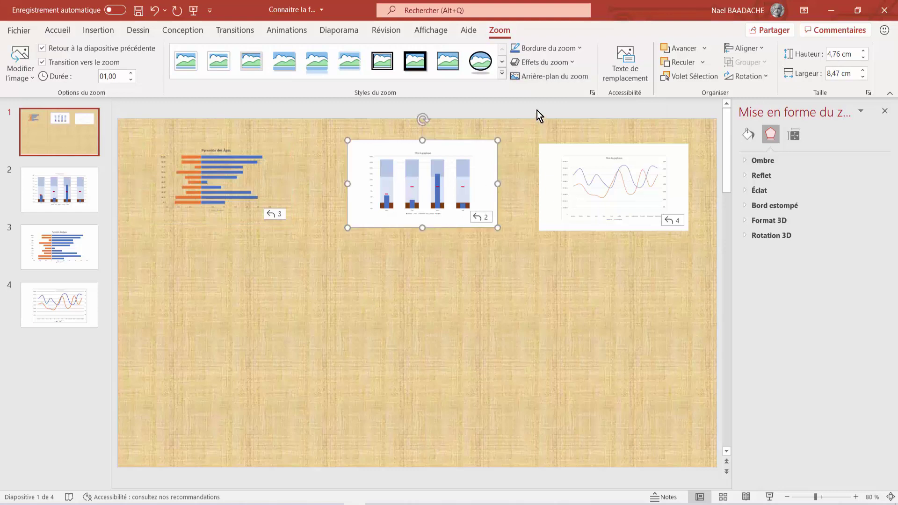
pyautogui.click(549, 77)
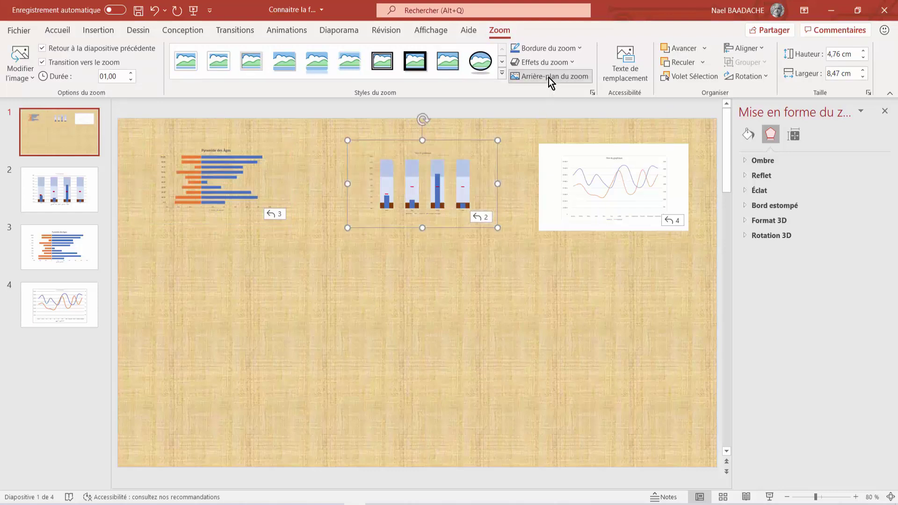
pyautogui.click(556, 227)
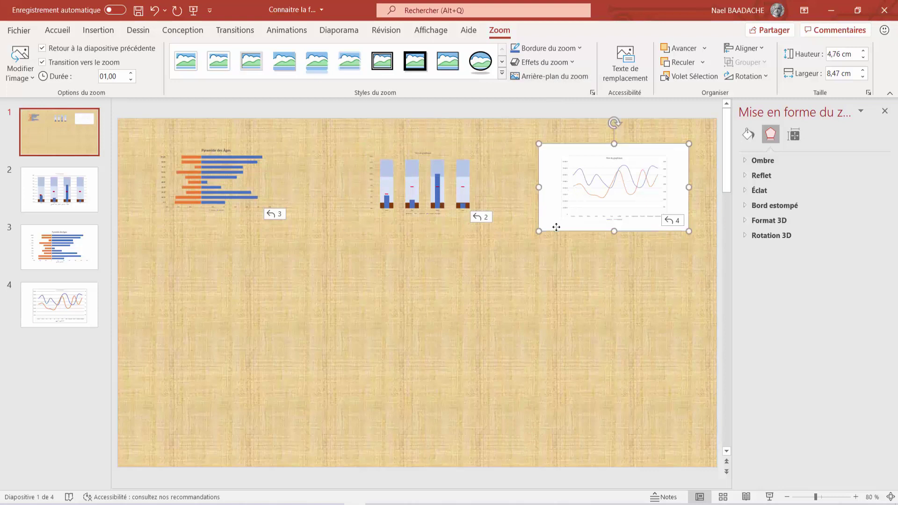
pyautogui.click(541, 76)
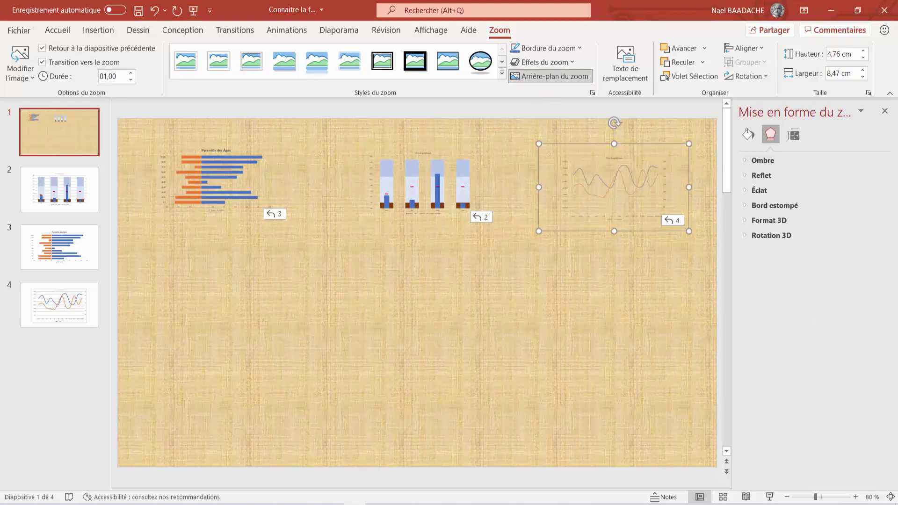
# Preview the slideshow, zooming into the Pyramide des Âges and bullet charts, then exit with Esc.
pyautogui.click(770, 498)
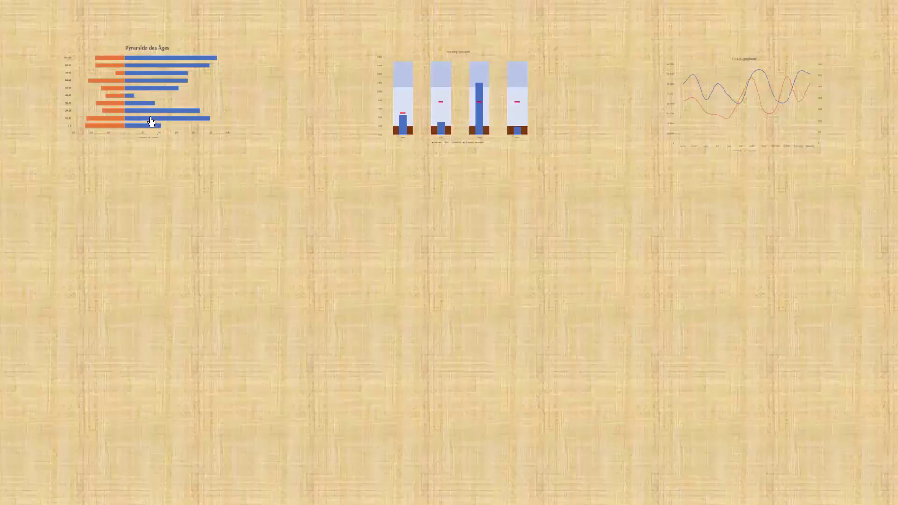
pyautogui.click(151, 121)
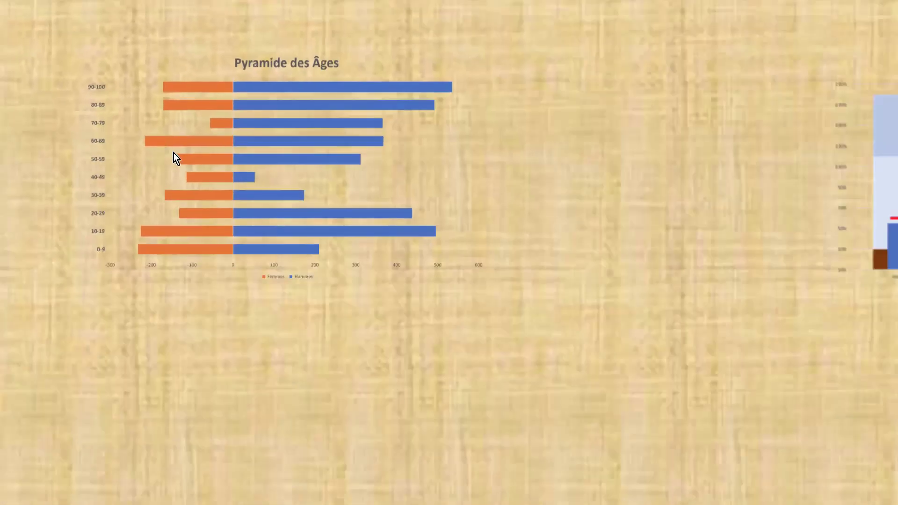
pyautogui.click(173, 153)
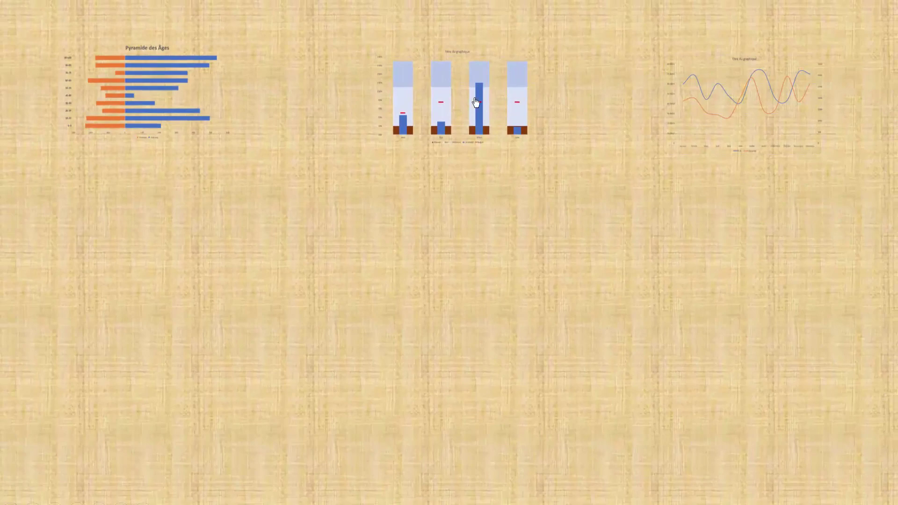
pyautogui.click(442, 120)
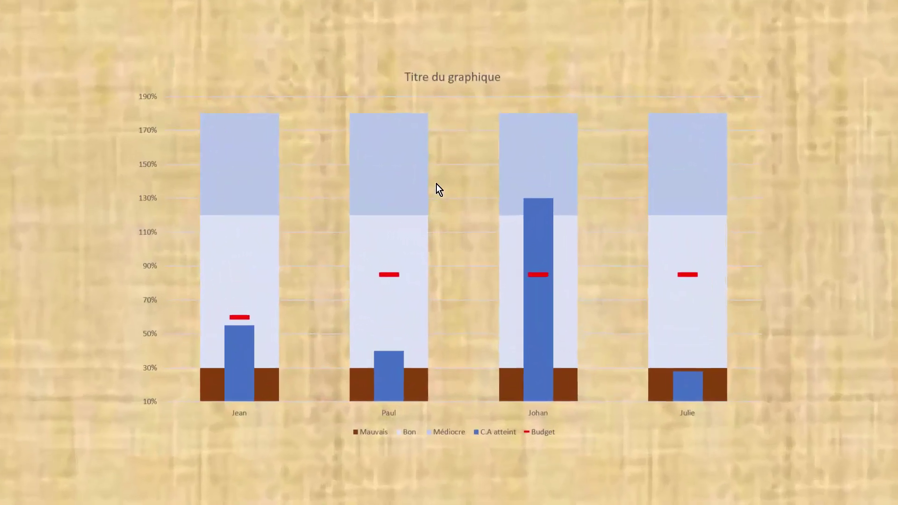
pyautogui.click(436, 185)
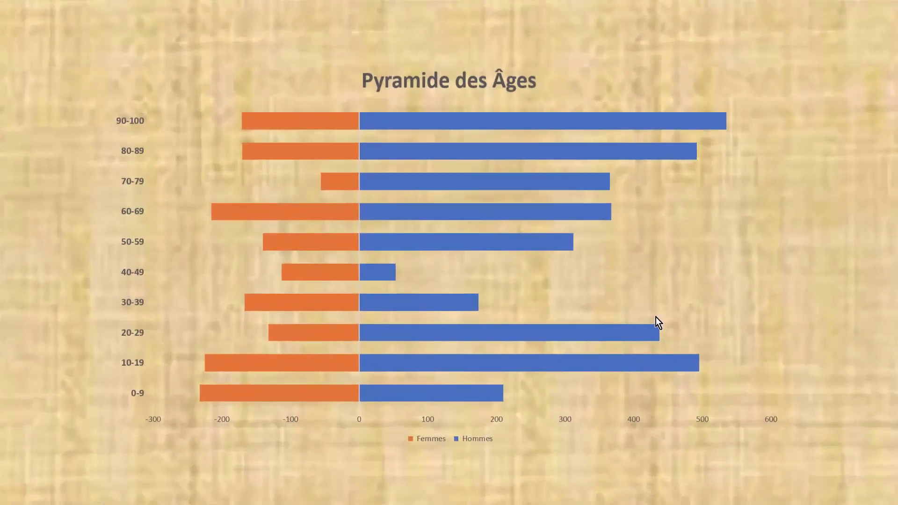
pyautogui.press('Escape')
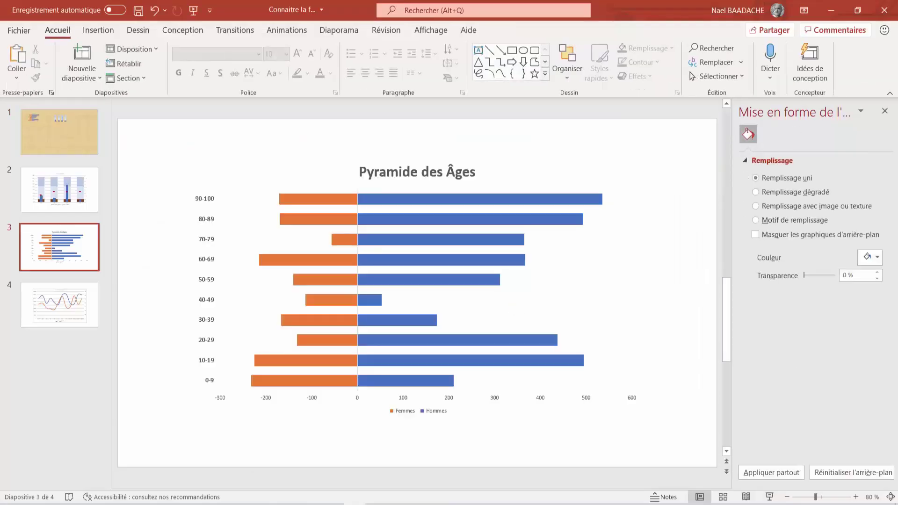
# Insert the crumpled-paper picture from the Bureau folder onto summary slide 1.
pyautogui.click(59, 136)
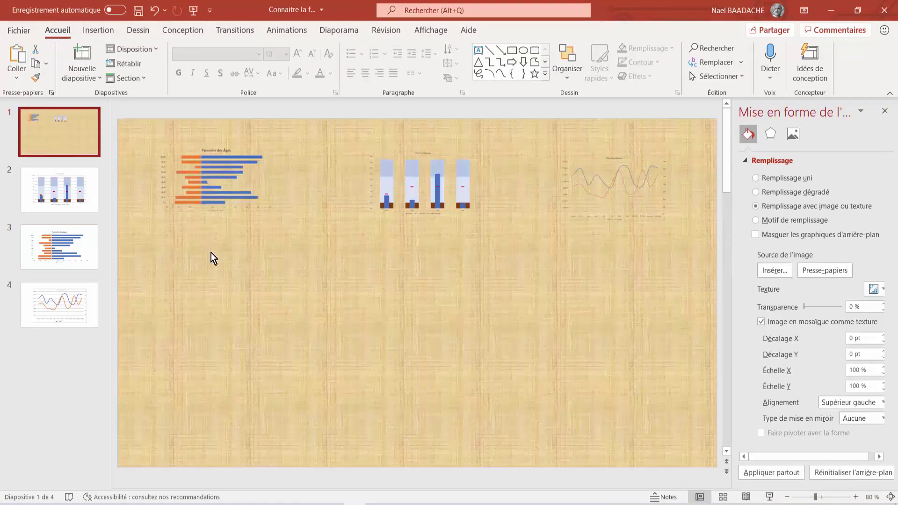
pyautogui.click(100, 34)
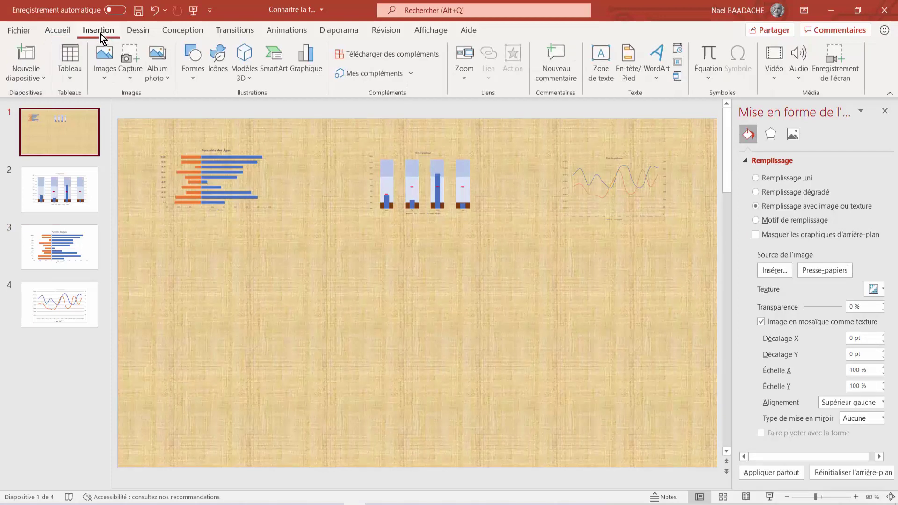
pyautogui.click(100, 78)
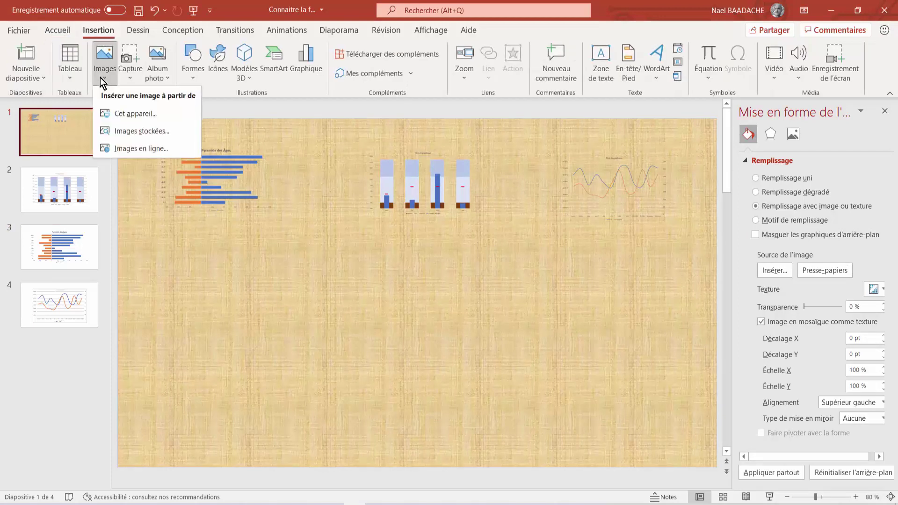
pyautogui.click(127, 114)
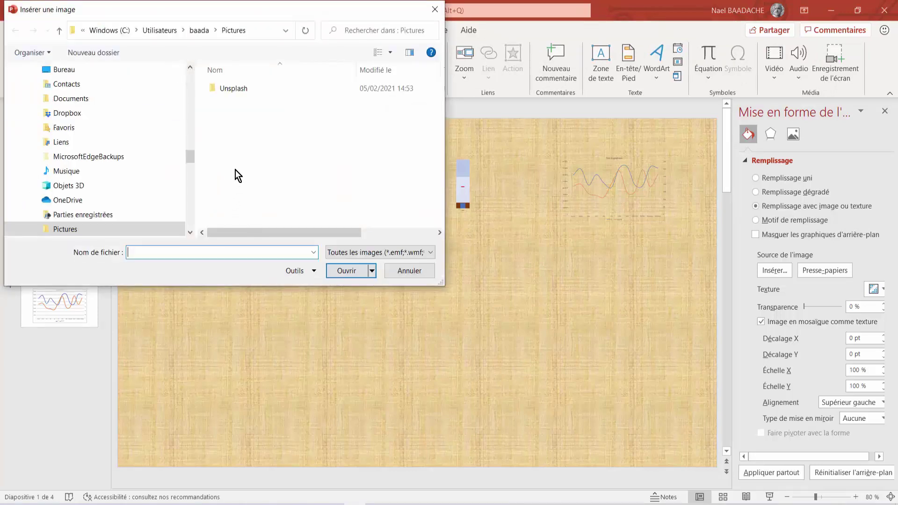
pyautogui.moveTo(190, 158); pyautogui.dragTo(192, 65)
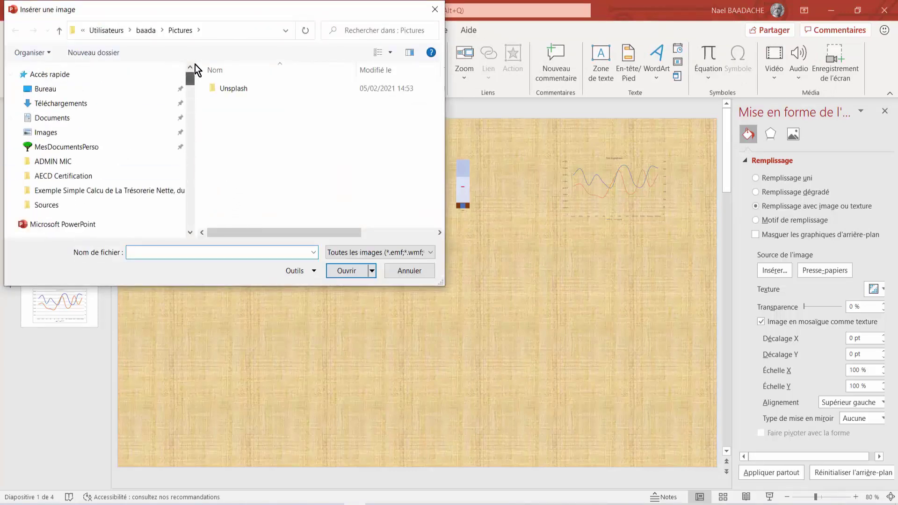
pyautogui.click(53, 90)
pyautogui.doubleClick(225, 167)
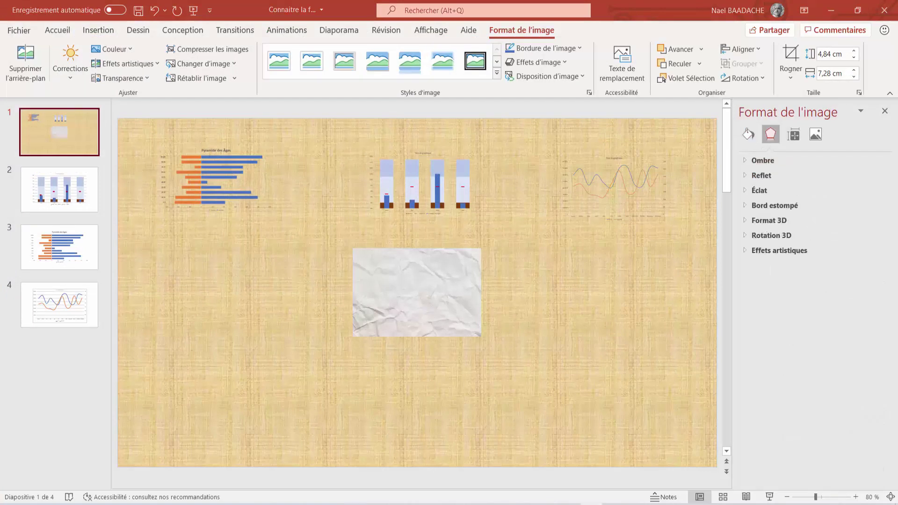
# Enlarge the crumpled-paper picture by its corner and move it to the left.
pyautogui.click(436, 321)
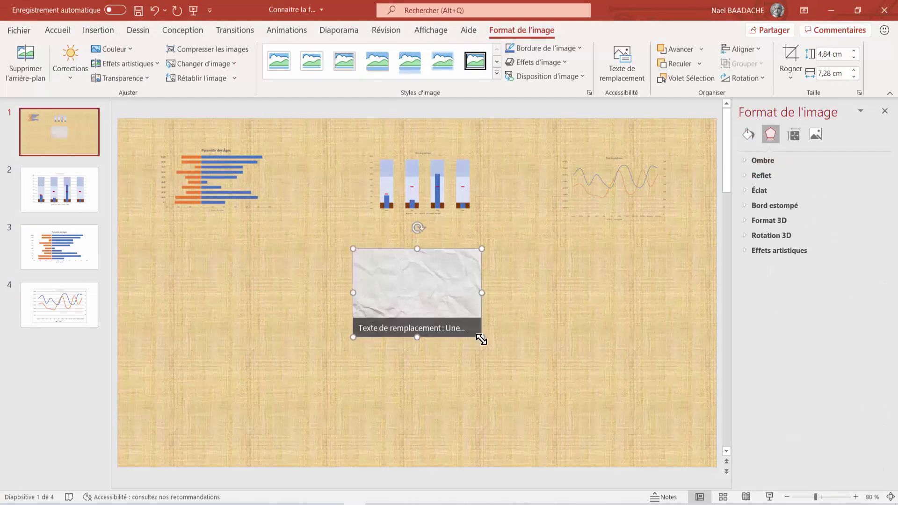
pyautogui.moveTo(480, 336); pyautogui.dragTo(525, 381)
pyautogui.moveTo(475, 327); pyautogui.dragTo(278, 324)
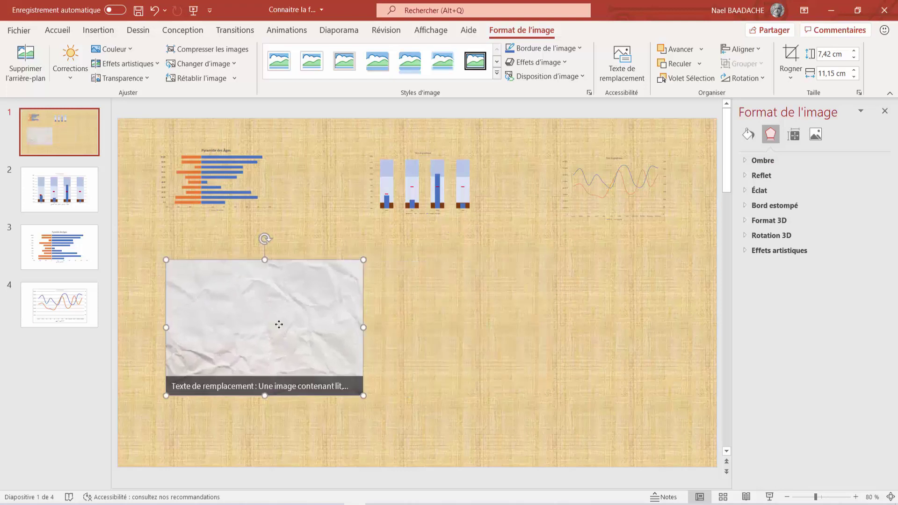
# Duplicate the paper into right and lower-centre copies, then move the age-pyramid zoom onto the left sheet.
pyautogui.hotkey('ctrl', 'd')
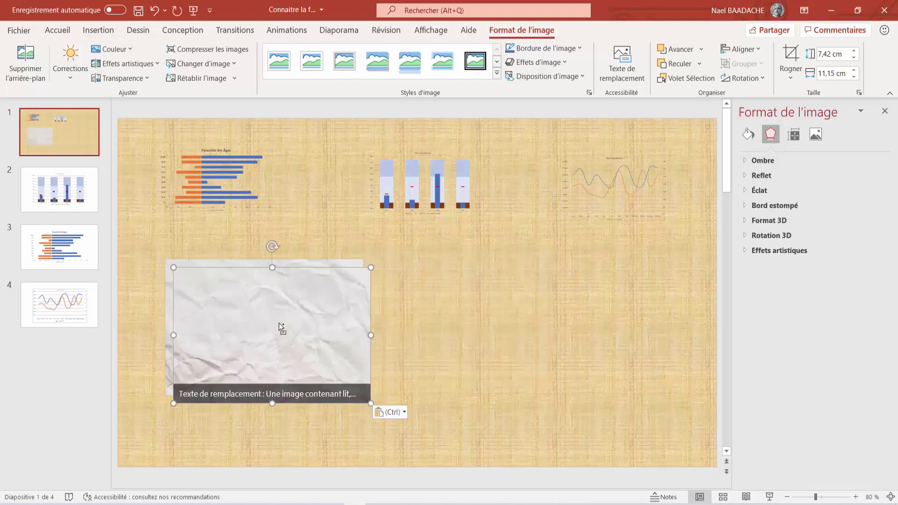
pyautogui.moveTo(280, 322)
pyautogui.mouseDown()
pyautogui.moveTo(628, 332)
pyautogui.moveTo(647, 315)
pyautogui.mouseUp()
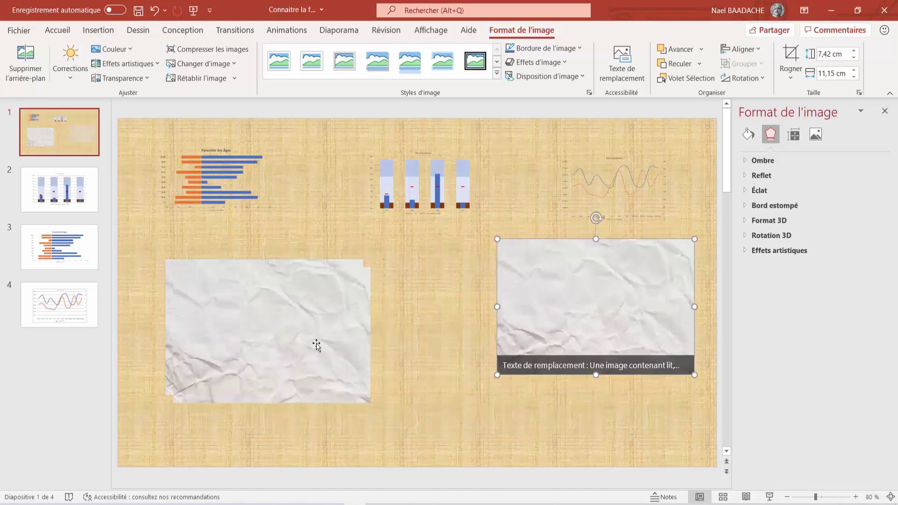
pyautogui.moveTo(315, 345)
pyautogui.mouseDown()
pyautogui.moveTo(413, 408)
pyautogui.moveTo(446, 417)
pyautogui.mouseUp()
pyautogui.moveTo(233, 327); pyautogui.dragTo(202, 299)
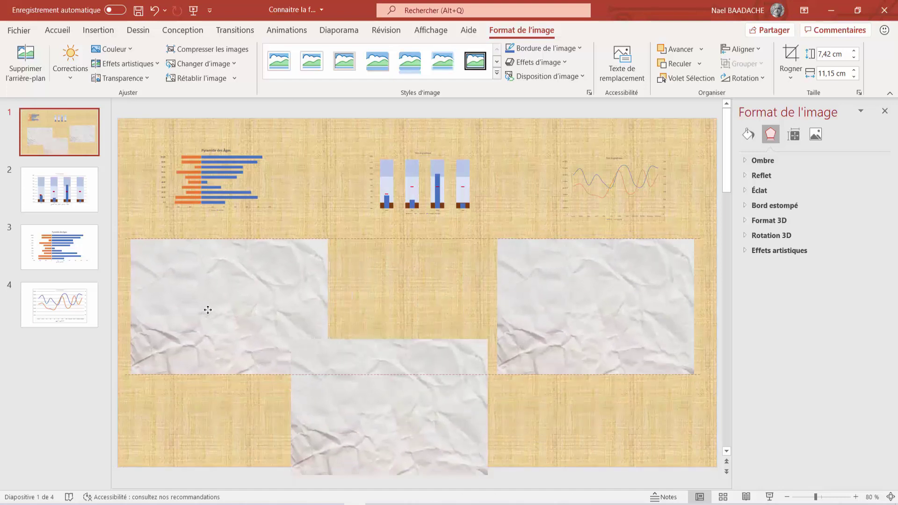
pyautogui.moveTo(216, 183); pyautogui.dragTo(234, 308)
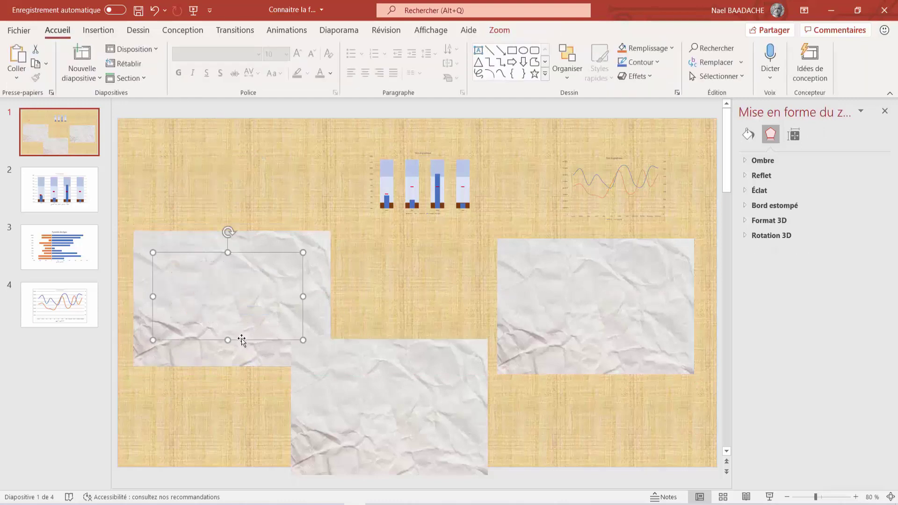
# Send the left paper behind the age-pyramid zoom and enlarge the zoom to cover the paper.
pyautogui.rightClick(242, 290)
pyautogui.click(710, 294)
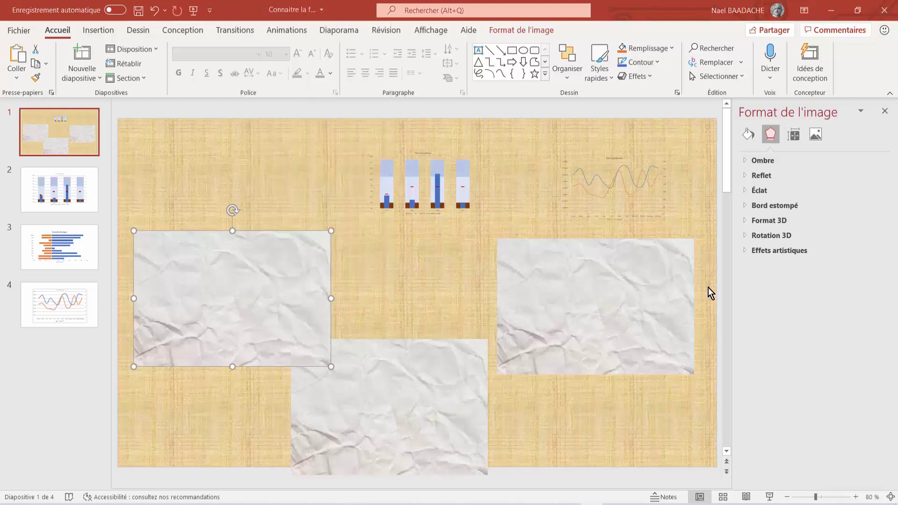
pyautogui.rightClick(238, 271)
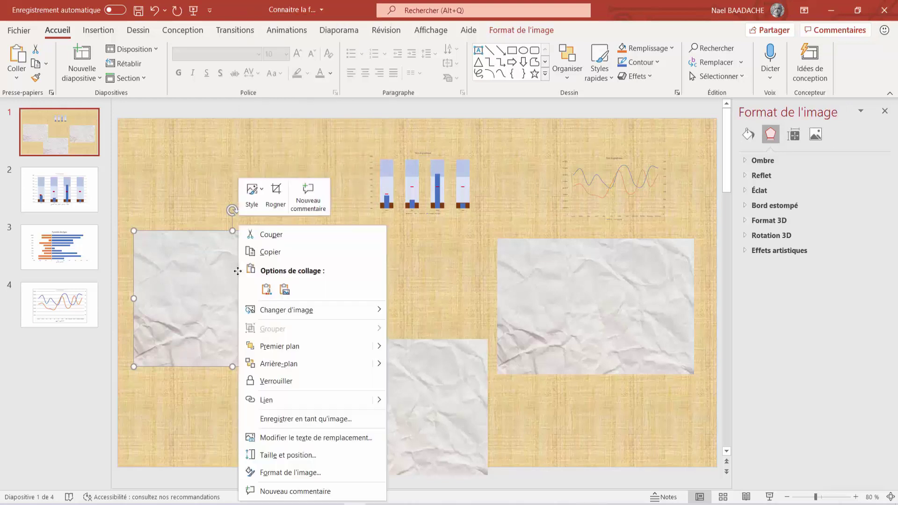
pyautogui.click(263, 362)
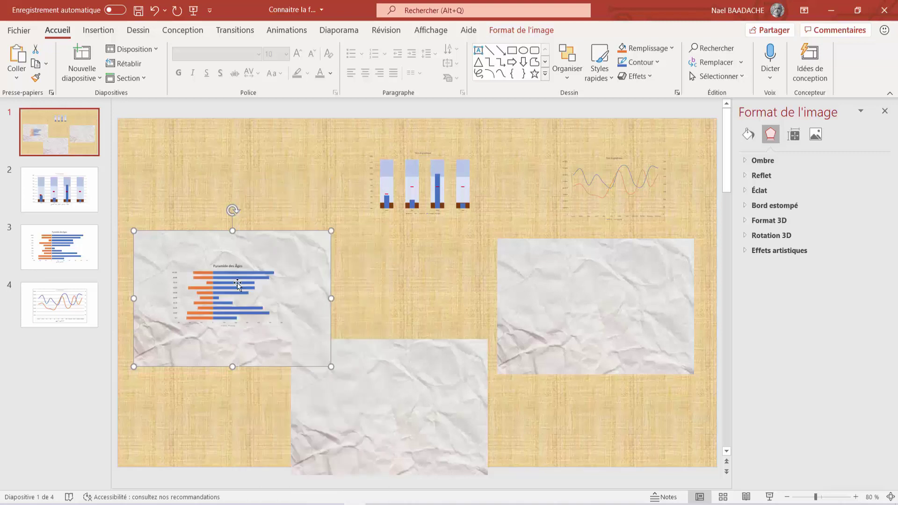
pyautogui.click(237, 285)
pyautogui.moveTo(309, 251); pyautogui.dragTo(328, 239)
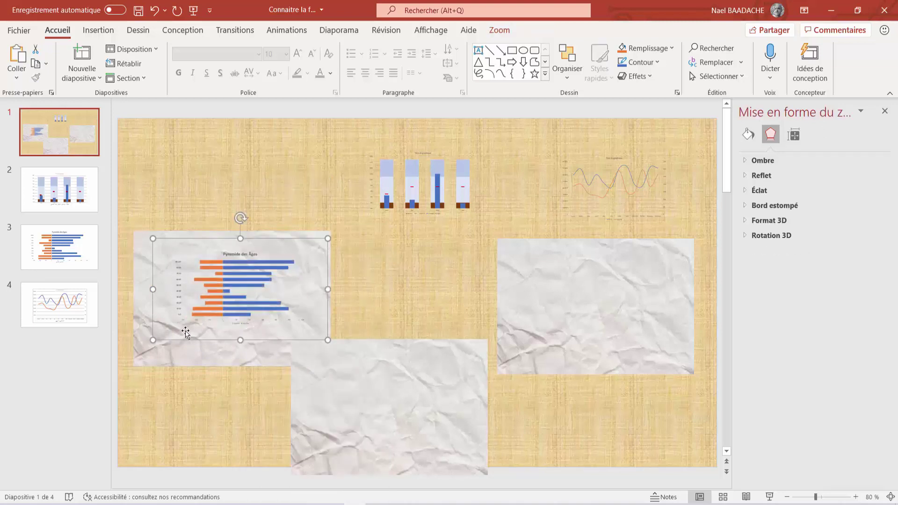
pyautogui.moveTo(148, 339); pyautogui.dragTo(140, 345)
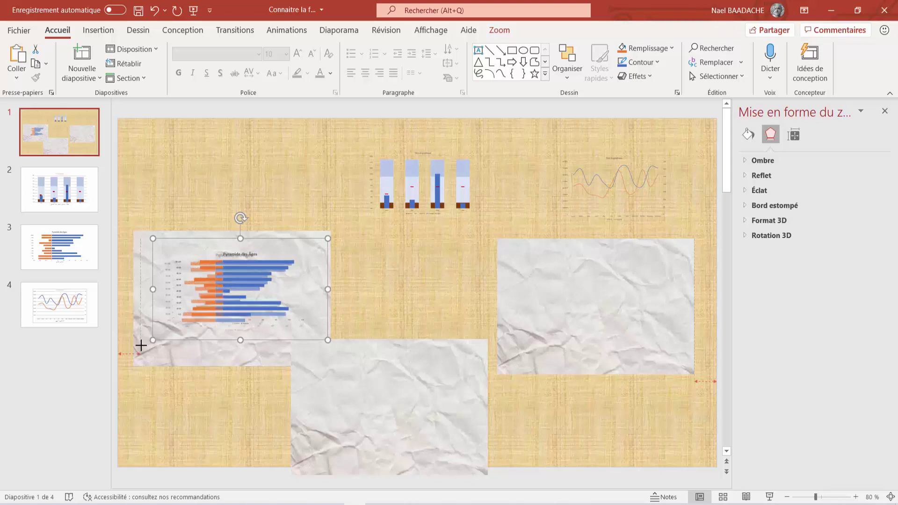
# Move the pyramid zoom and its paper up together and tilt them about 30° at the upper left.
pyautogui.click(196, 362)
pyautogui.keyDown('shift'); pyautogui.click(224, 309); pyautogui.keyUp('shift')
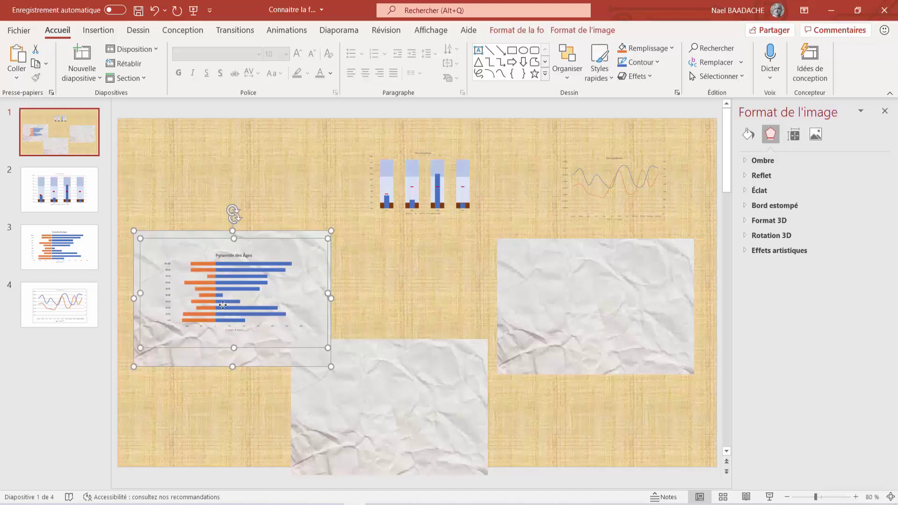
pyautogui.moveTo(223, 305)
pyautogui.mouseDown()
pyautogui.moveTo(222, 218)
pyautogui.moveTo(222, 231)
pyautogui.mouseUp()
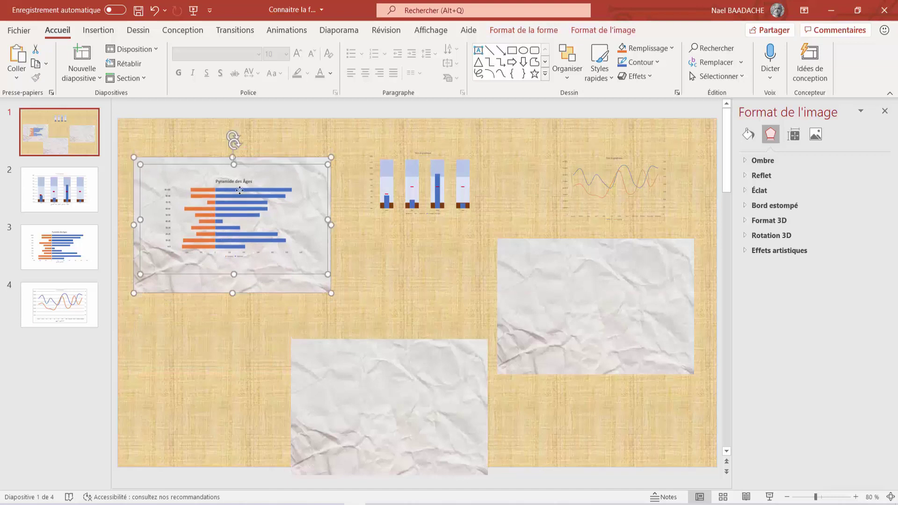
pyautogui.moveTo(232, 136); pyautogui.dragTo(195, 154)
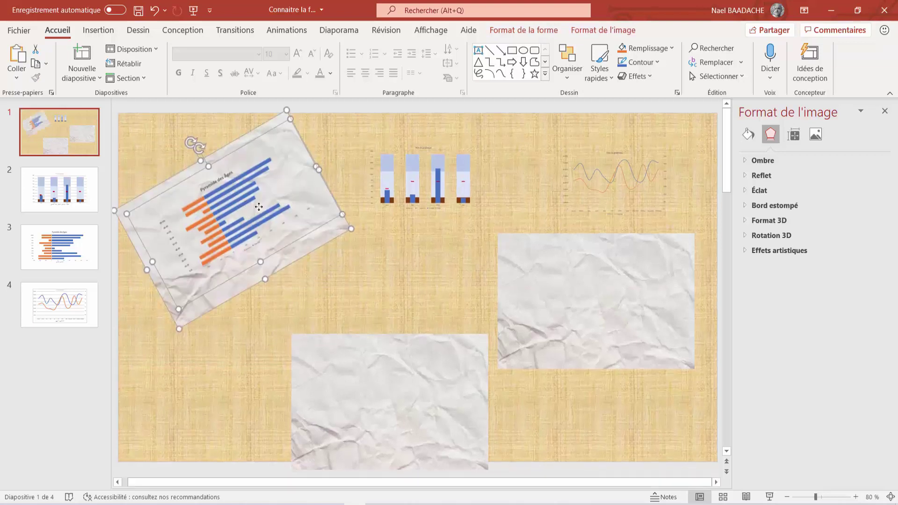
pyautogui.click(363, 299)
pyautogui.click(253, 232)
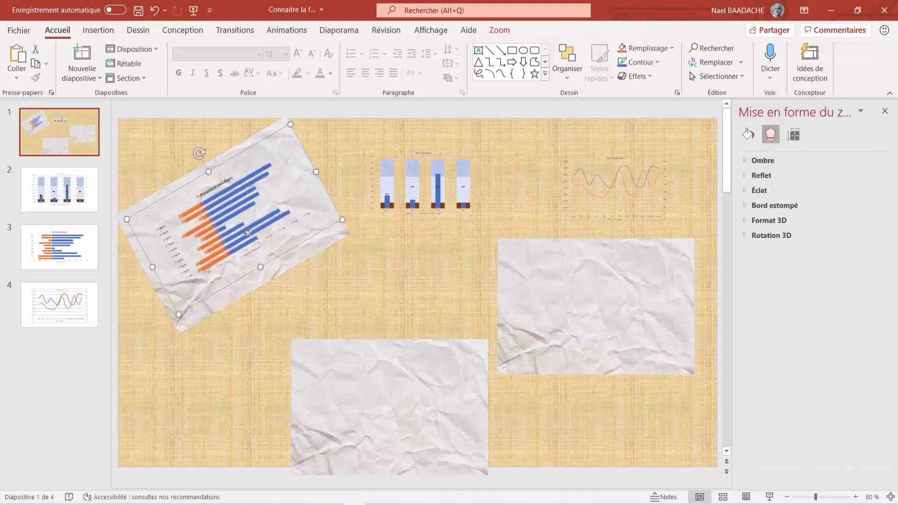
pyautogui.click(388, 459)
# Raise the bottom paper, then move the bar chart onto the middle paper and the line chart onto the right paper.
pyautogui.moveTo(407, 399); pyautogui.dragTo(416, 321)
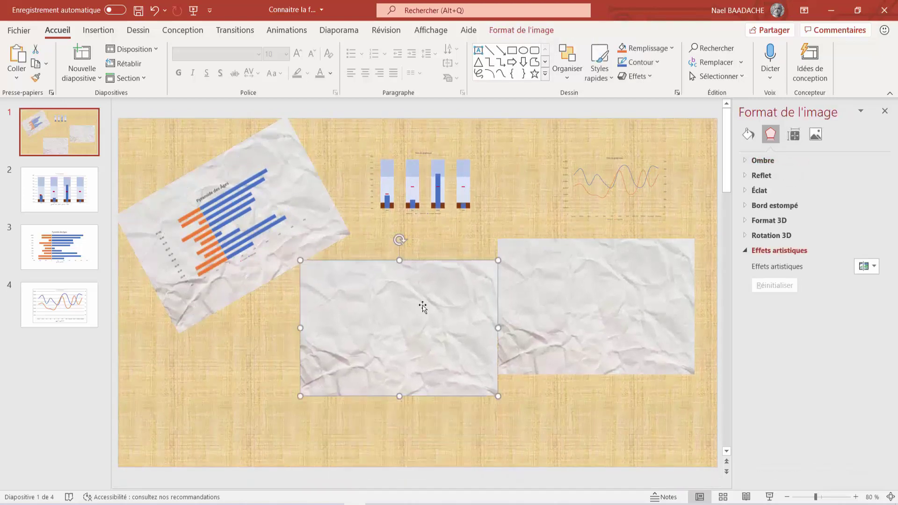
pyautogui.click(408, 240)
pyautogui.moveTo(408, 240); pyautogui.dragTo(377, 356)
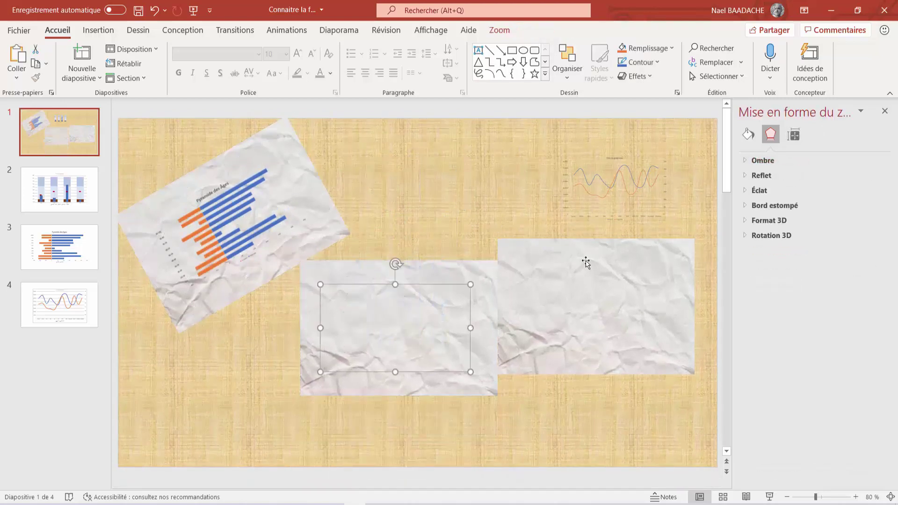
pyautogui.moveTo(603, 190); pyautogui.dragTo(585, 322)
# Send the middle and right crumpled papers behind their chart zooms.
pyautogui.click(404, 383)
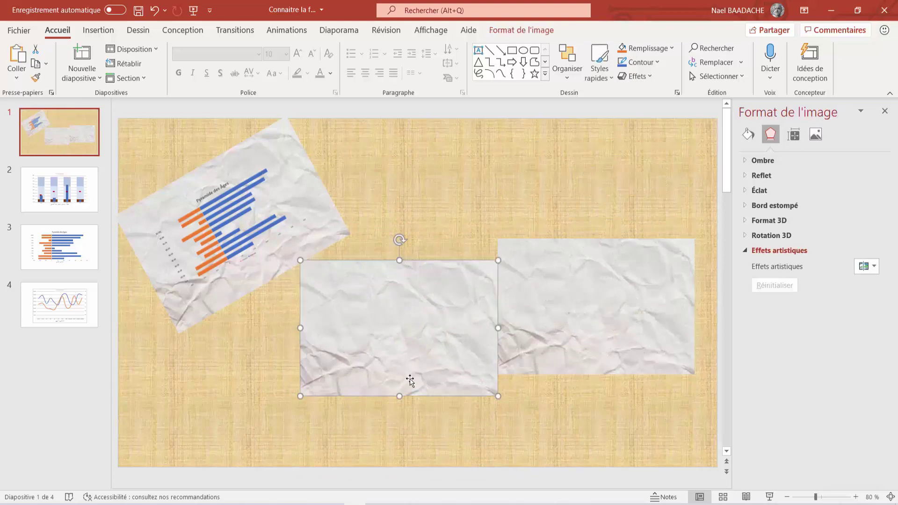
pyautogui.rightClick(411, 380)
pyautogui.click(459, 243)
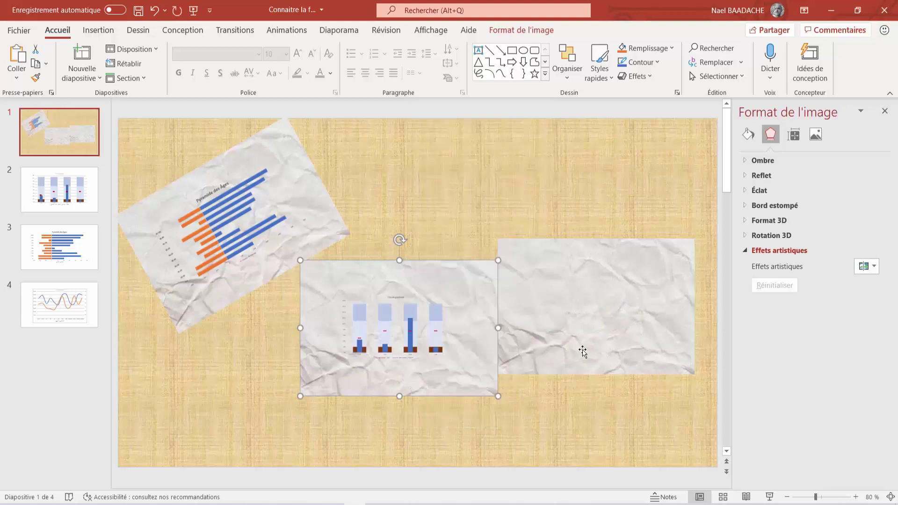
pyautogui.click(586, 352)
pyautogui.rightClick(586, 353)
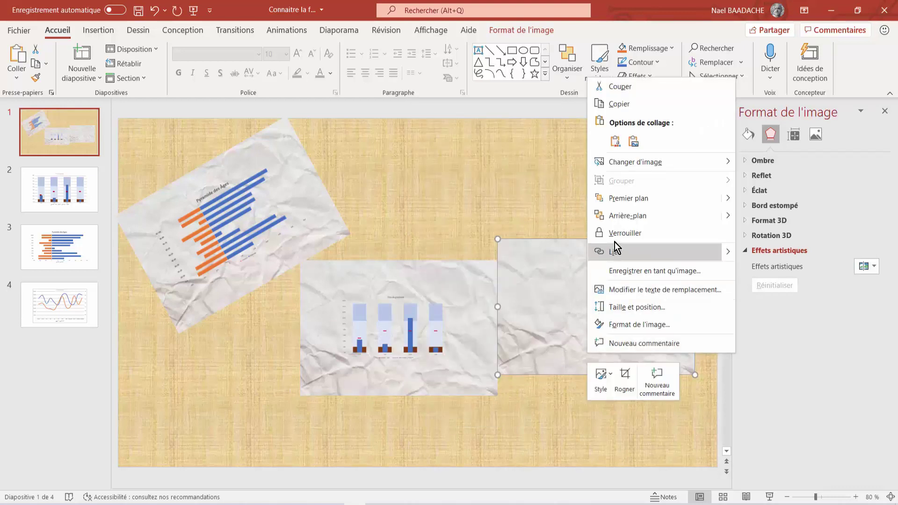
pyautogui.click(622, 218)
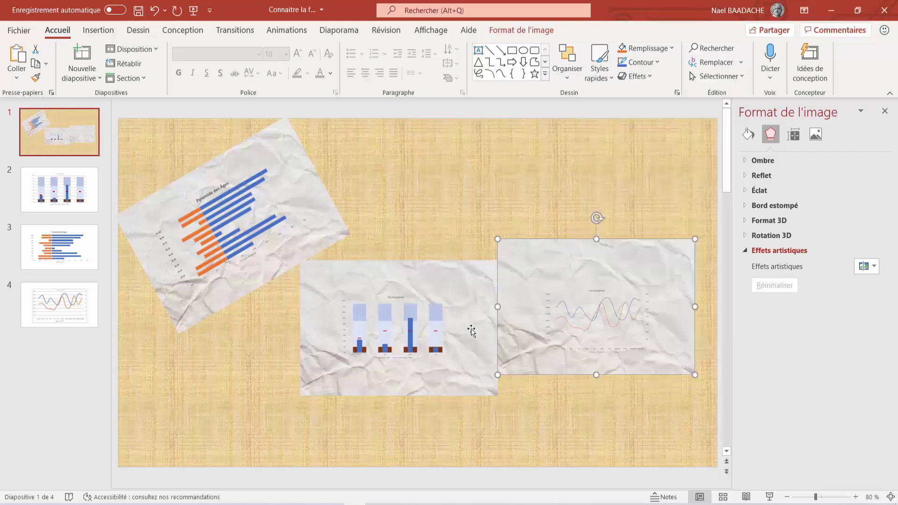
# Enlarge and reposition the bar chart and line chart zooms to fill their papers.
pyautogui.click(420, 330)
pyautogui.moveTo(470, 372); pyautogui.dragTo(498, 388)
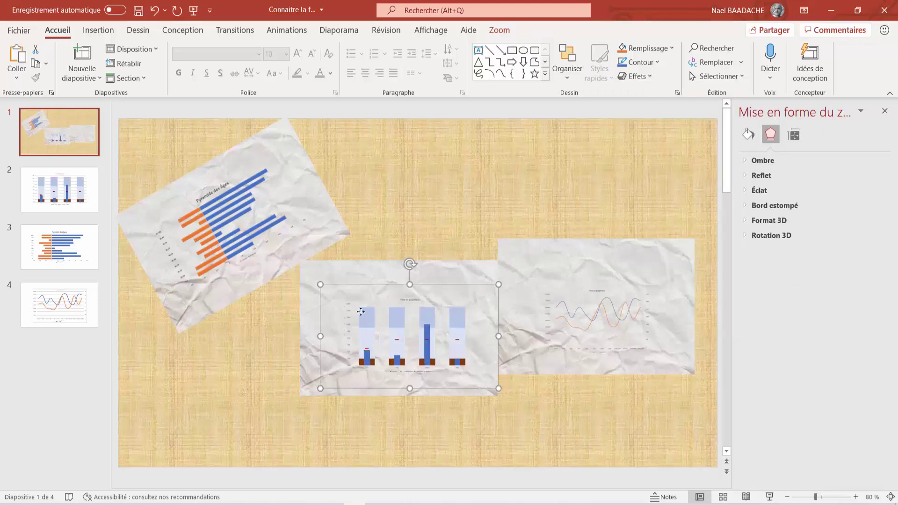
pyautogui.moveTo(410, 317)
pyautogui.mouseDown()
pyautogui.moveTo(390, 308)
pyautogui.moveTo(427, 310)
pyautogui.mouseUp()
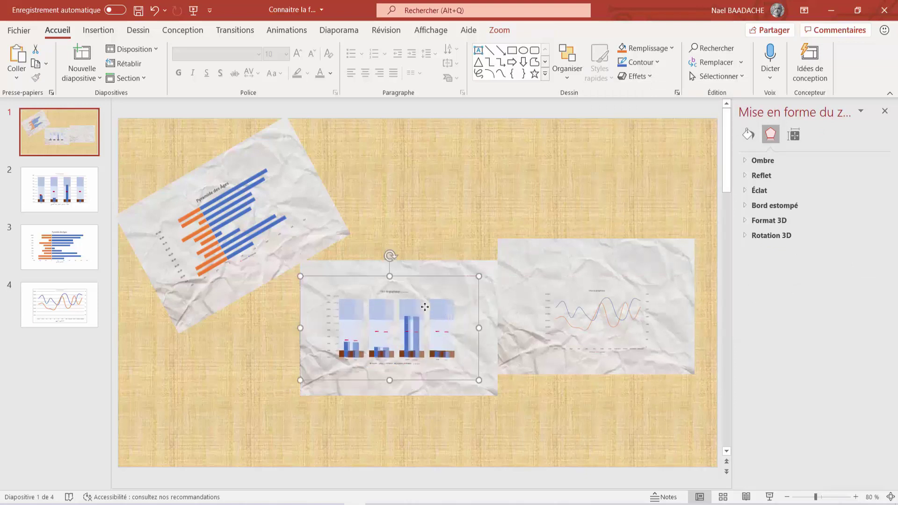
pyautogui.click(630, 320)
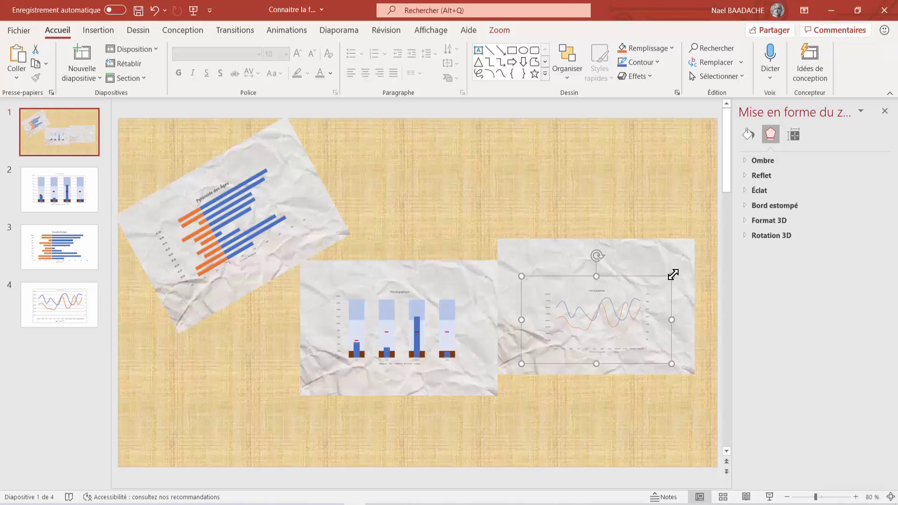
pyautogui.moveTo(671, 277)
pyautogui.mouseDown()
pyautogui.moveTo(682, 256)
pyautogui.moveTo(705, 256)
pyautogui.mouseUp()
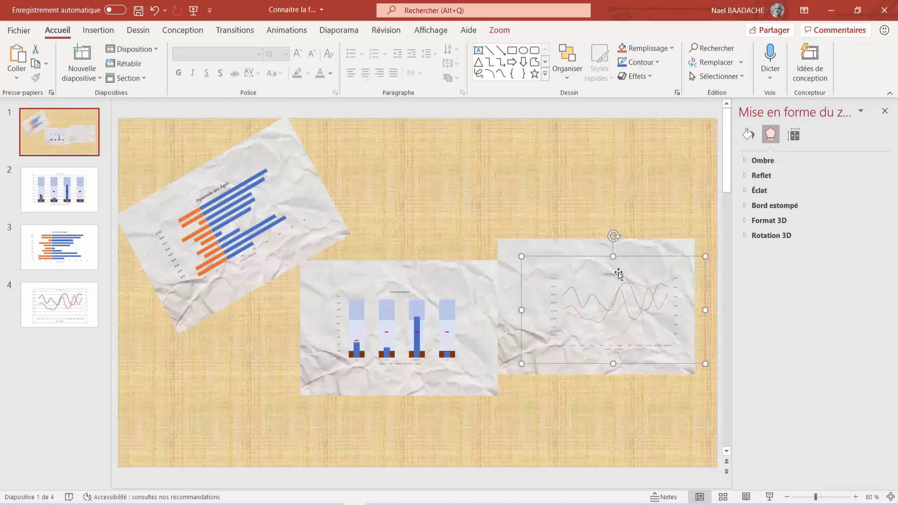
pyautogui.moveTo(620, 303); pyautogui.dragTo(602, 292)
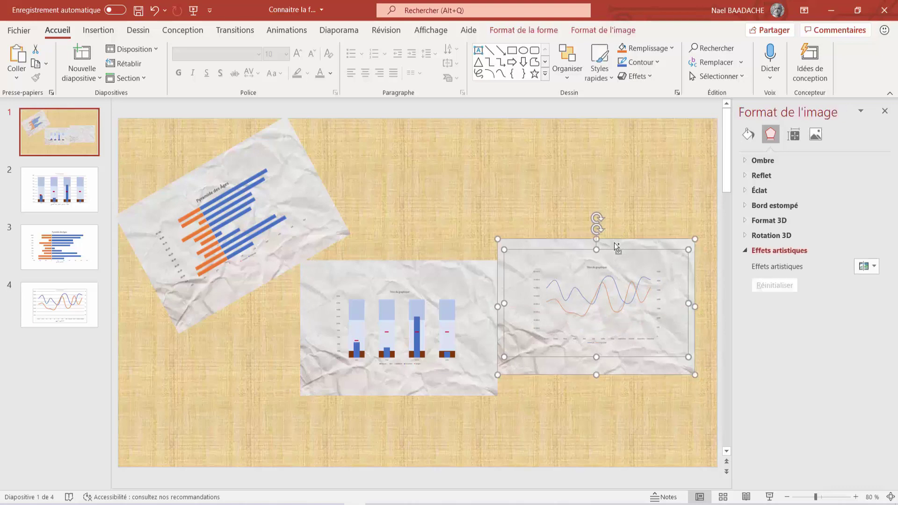
# Tilt the line-chart sheet clockwise and nudge the pyramid sheet slightly up and left.
pyautogui.moveTo(613, 243)
pyautogui.mouseDown()
pyautogui.moveTo(629, 136)
pyautogui.moveTo(644, 127)
pyautogui.mouseUp()
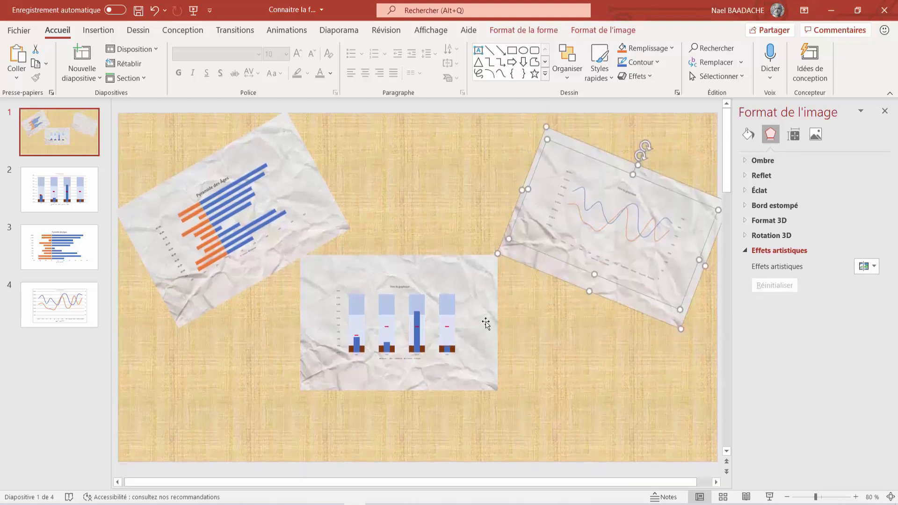
pyautogui.moveTo(281, 225); pyautogui.dragTo(273, 221)
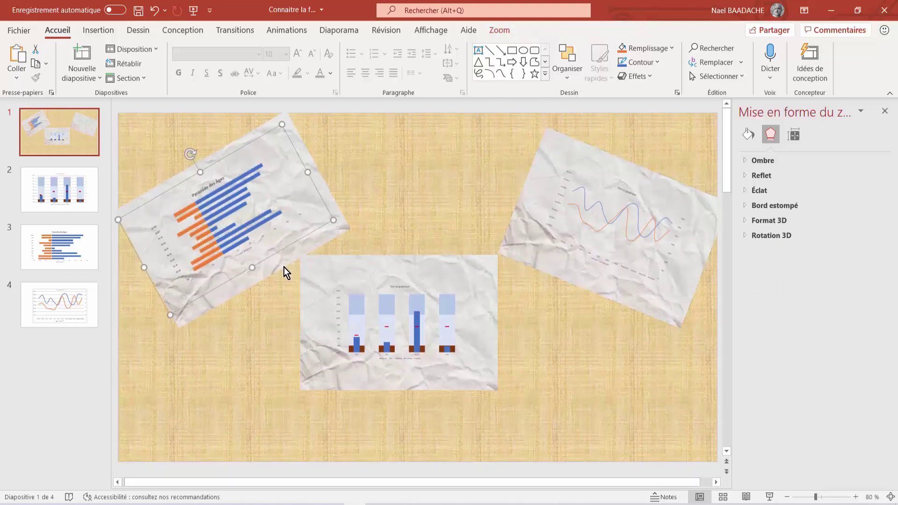
pyautogui.moveTo(252, 136); pyautogui.dragTo(246, 139)
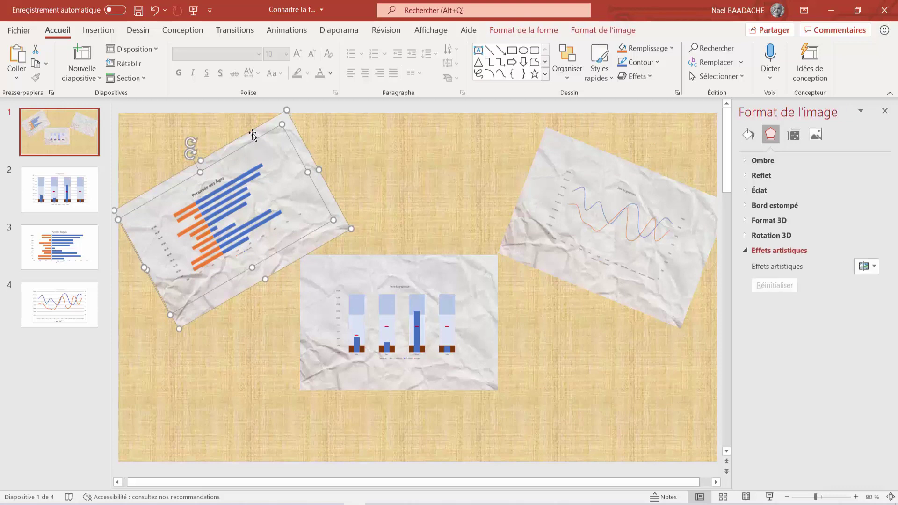
# Select the bar chart with its middle paper and move them down and right.
pyautogui.click(405, 277)
pyautogui.click(414, 266)
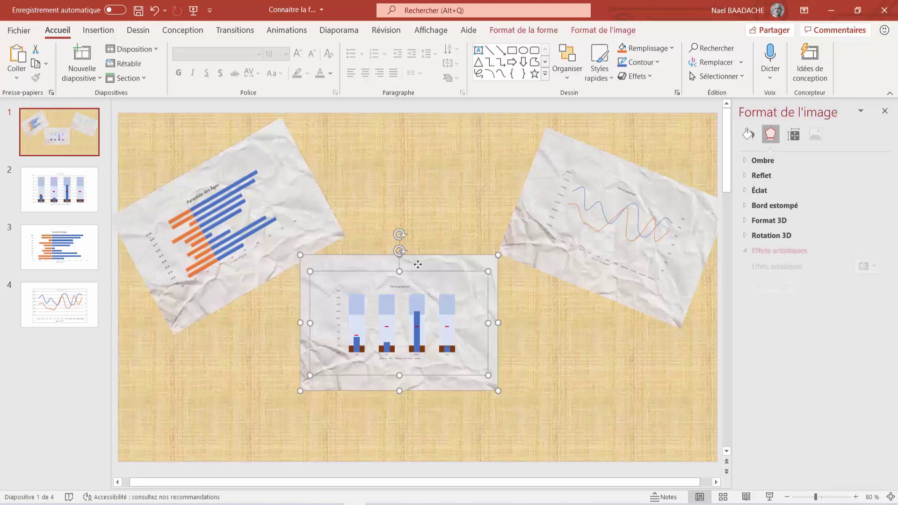
pyautogui.moveTo(414, 266); pyautogui.dragTo(426, 287)
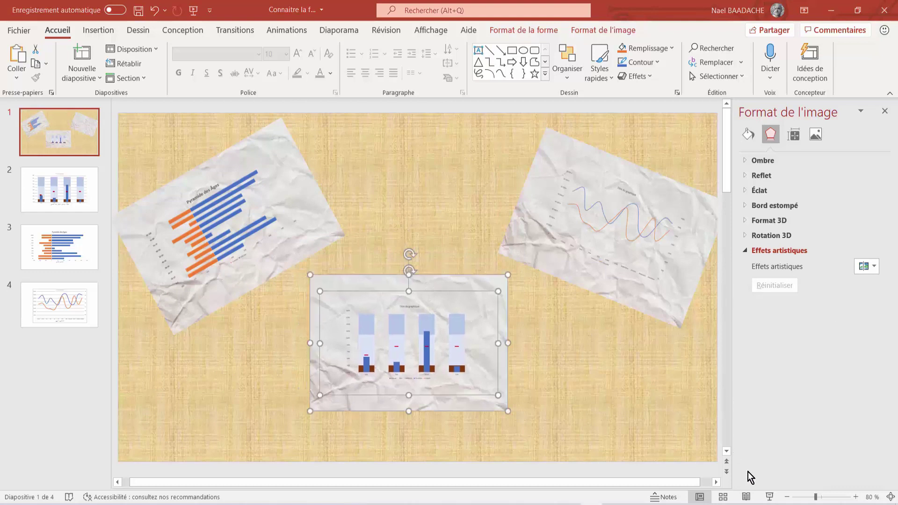
pyautogui.click(770, 497)
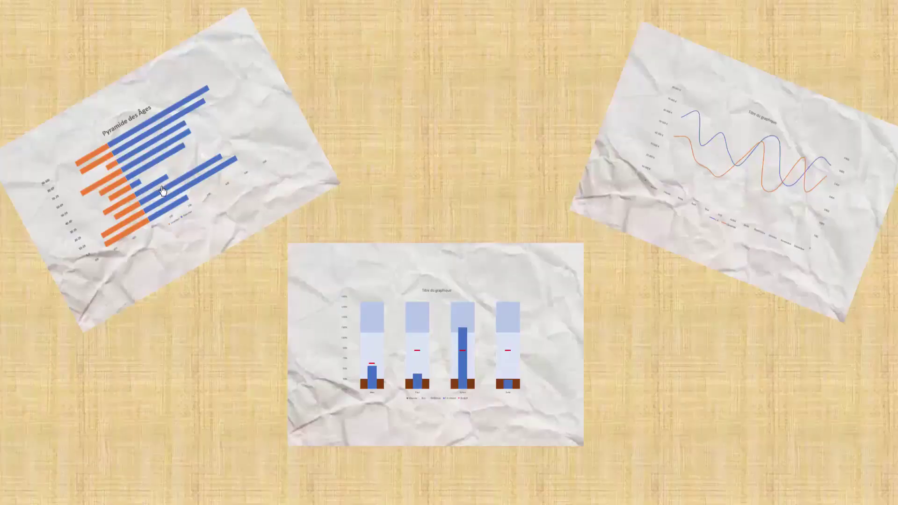
pyautogui.click(162, 190)
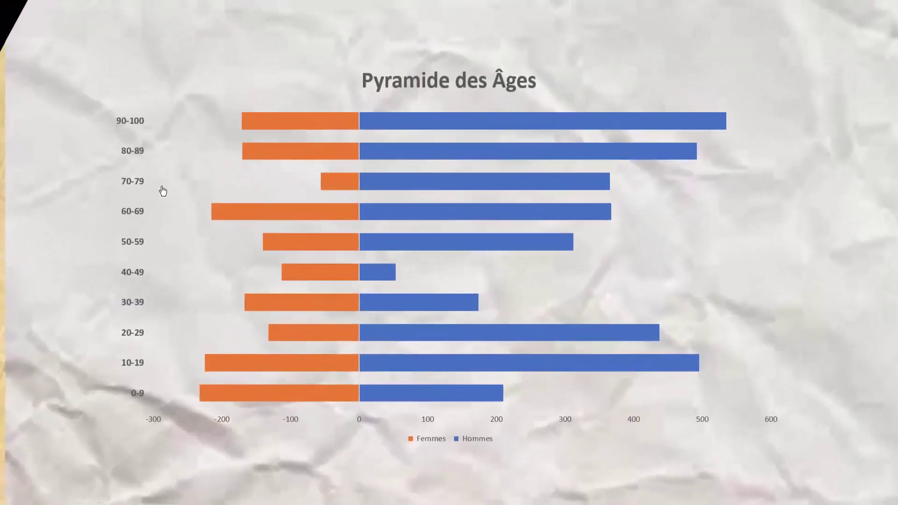
pyautogui.click(162, 187)
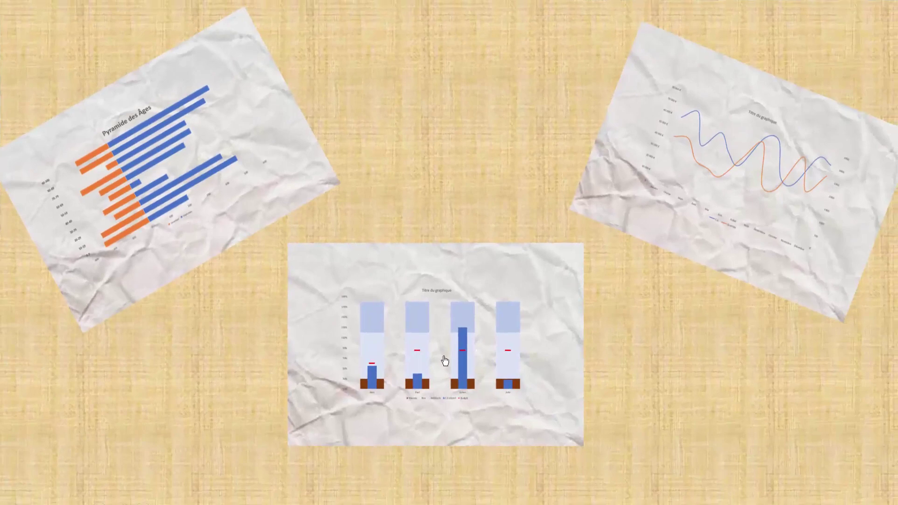
pyautogui.click(444, 360)
pyautogui.click(444, 361)
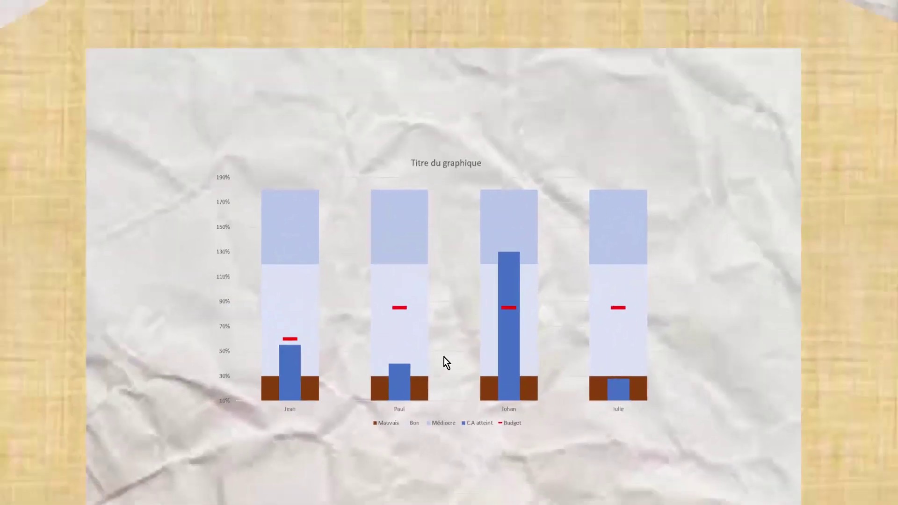
pyautogui.click(741, 153)
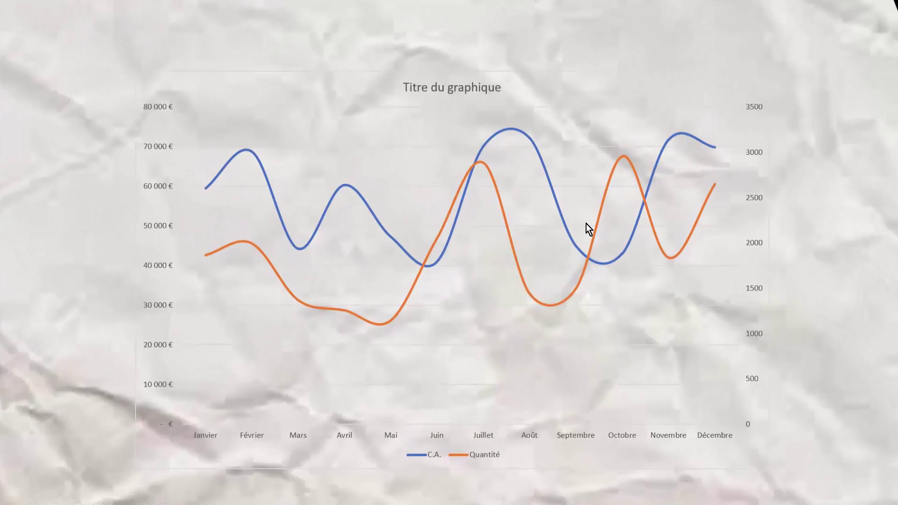
pyautogui.click(586, 224)
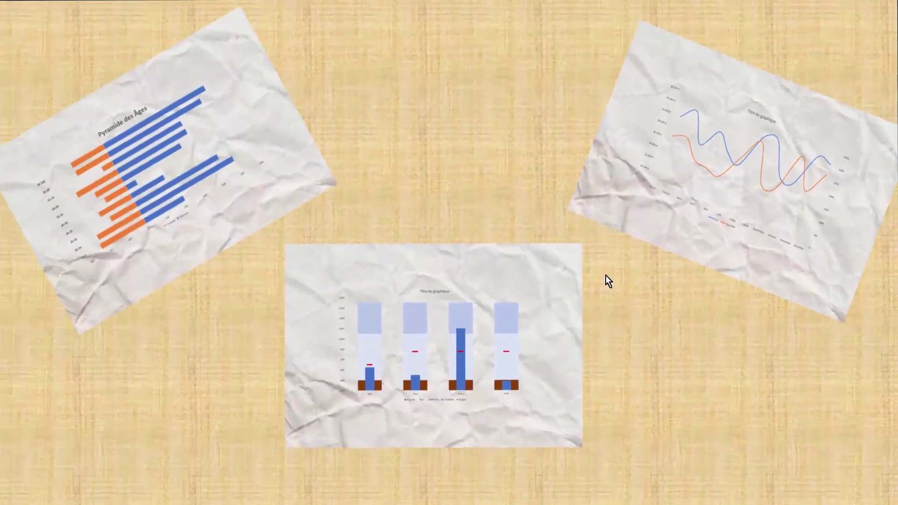
pyautogui.press('Escape')
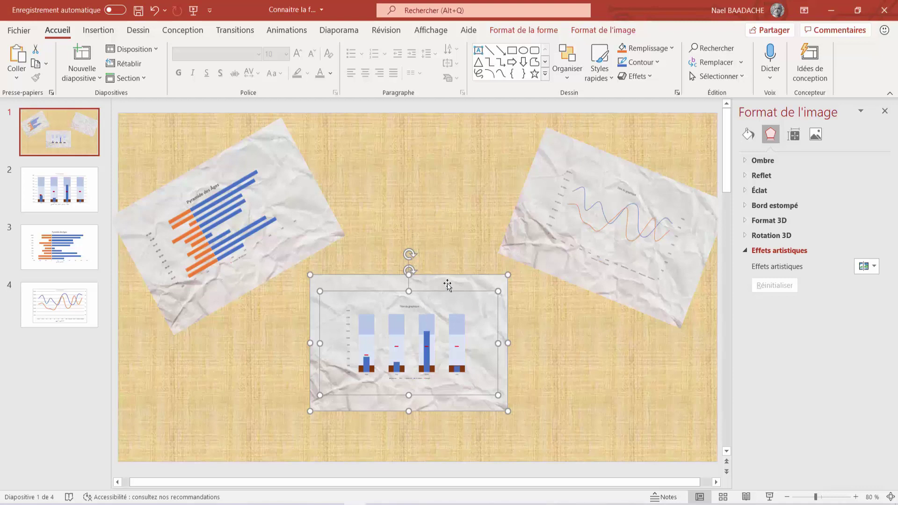
# Duplicate slide 2, the bullet-chart slide, then return to the papyrus summary slide 1.
pyautogui.click(537, 360)
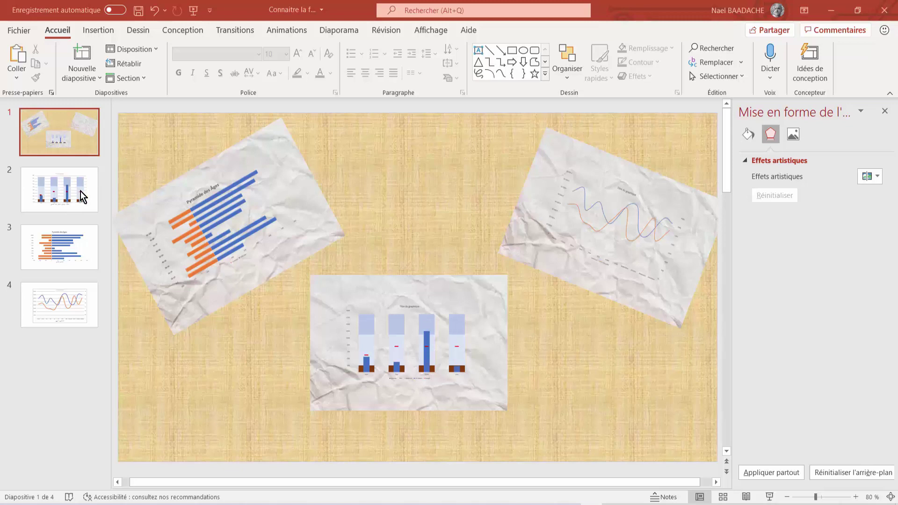
pyautogui.rightClick(64, 198)
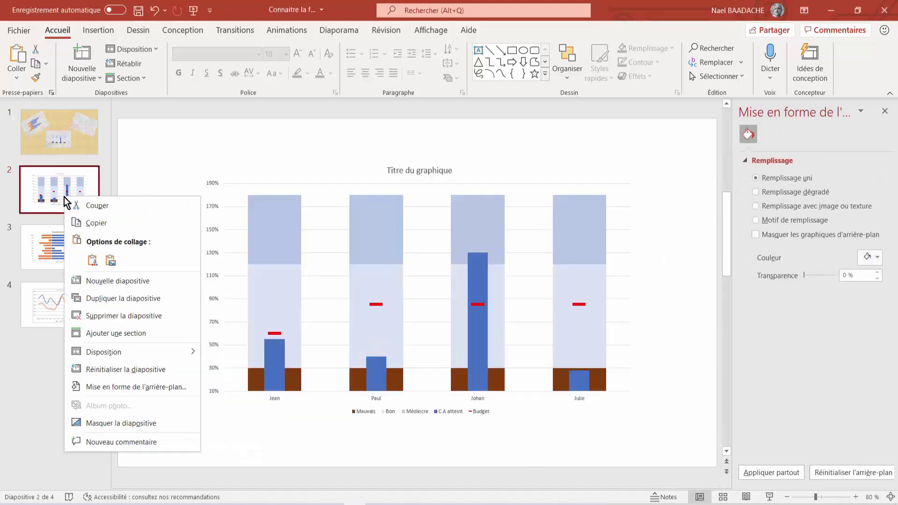
pyautogui.click(98, 299)
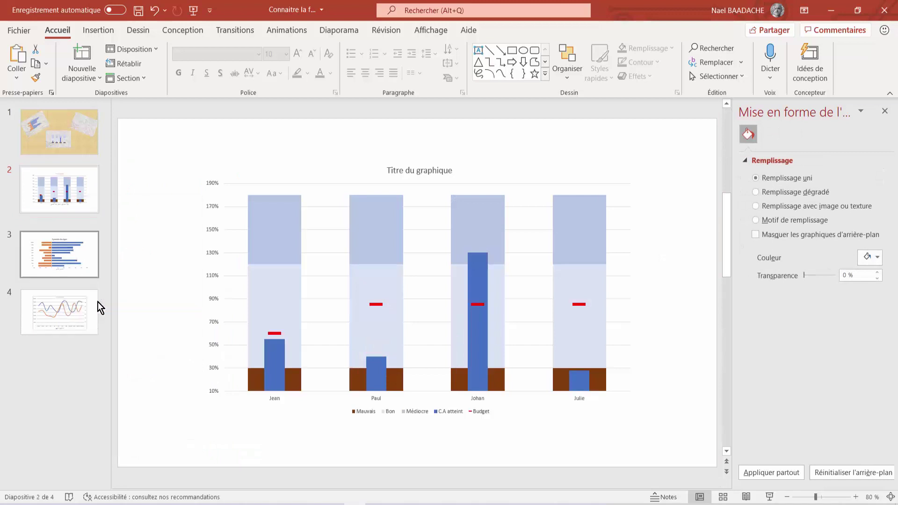
pyautogui.click(61, 137)
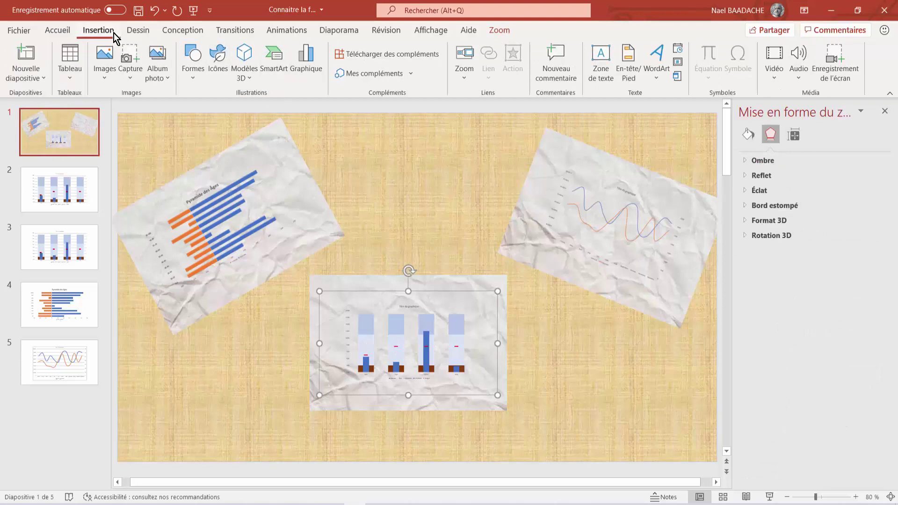
# Insert a slide zoom to slide 3, move it to the top centre and enlarge it slightly.
pyautogui.click(461, 78)
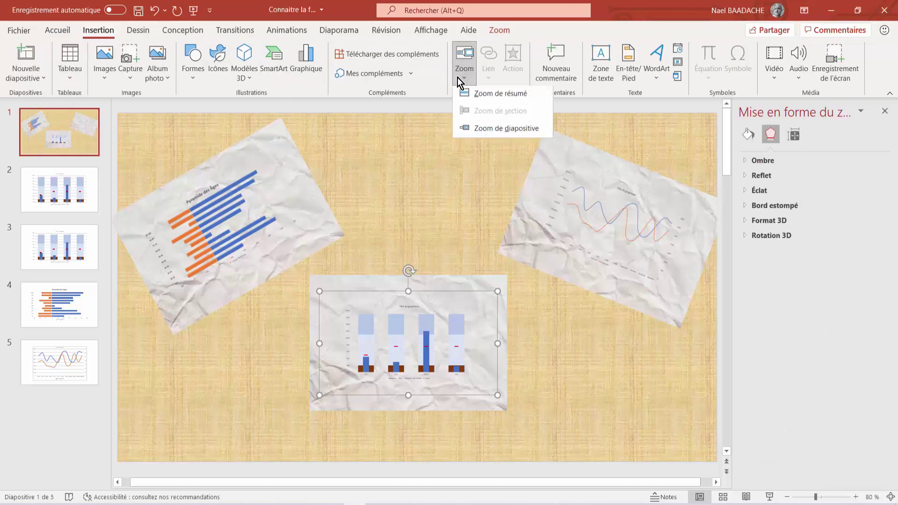
pyautogui.click(483, 127)
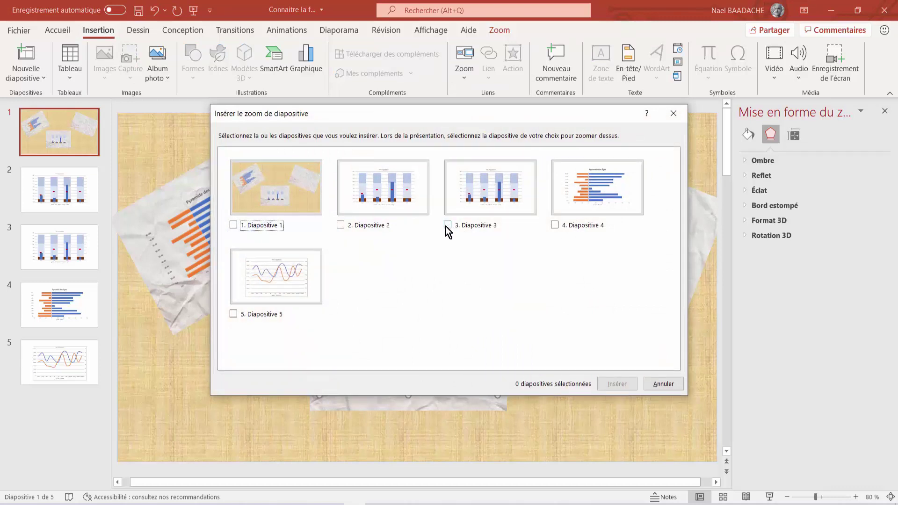
pyautogui.click(446, 225)
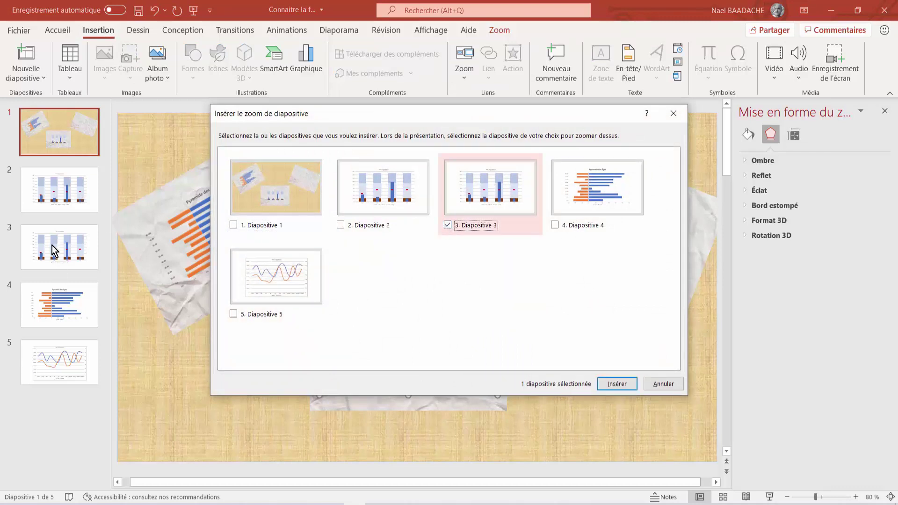
pyautogui.click(622, 384)
pyautogui.moveTo(437, 281); pyautogui.dragTo(441, 177)
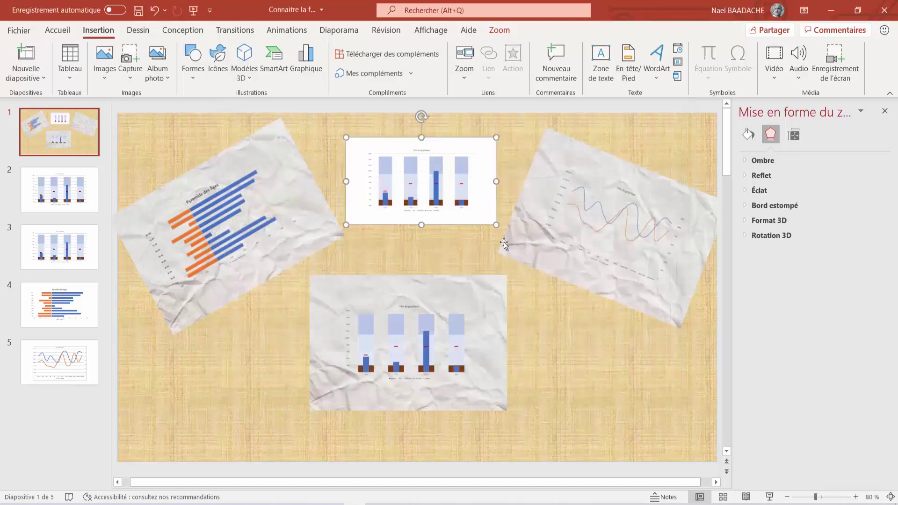
pyautogui.moveTo(495, 225); pyautogui.dragTo(503, 226)
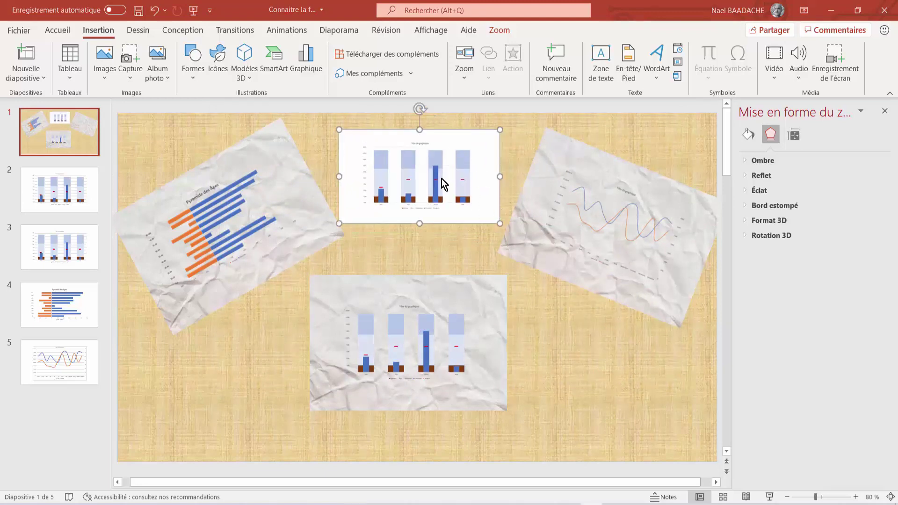
# Turn on Arrière-plan du zoom for transparency, then choose Modifier l'image to replace the zoom picture.
pyautogui.click(504, 33)
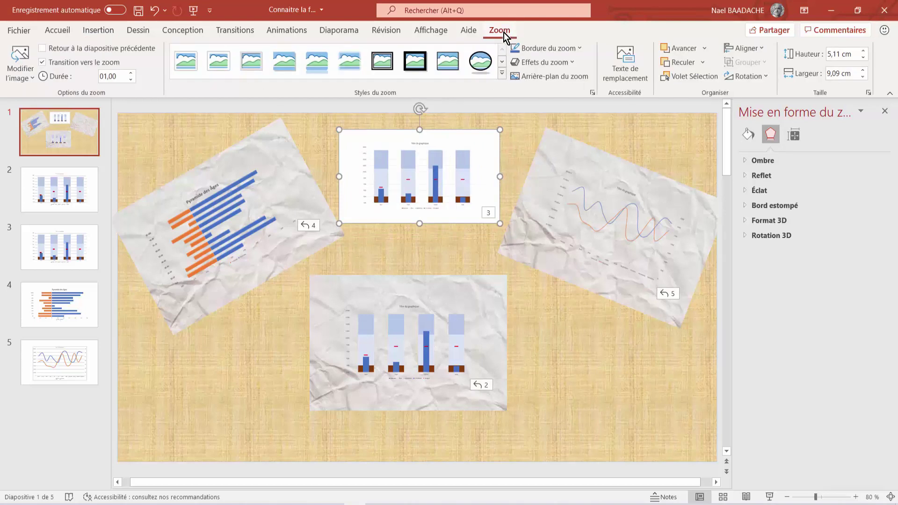
pyautogui.click(545, 79)
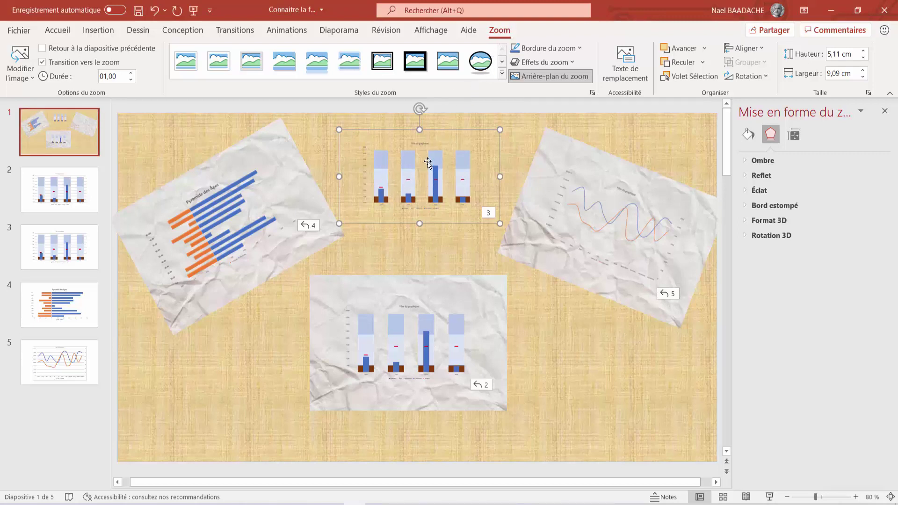
pyautogui.click(24, 77)
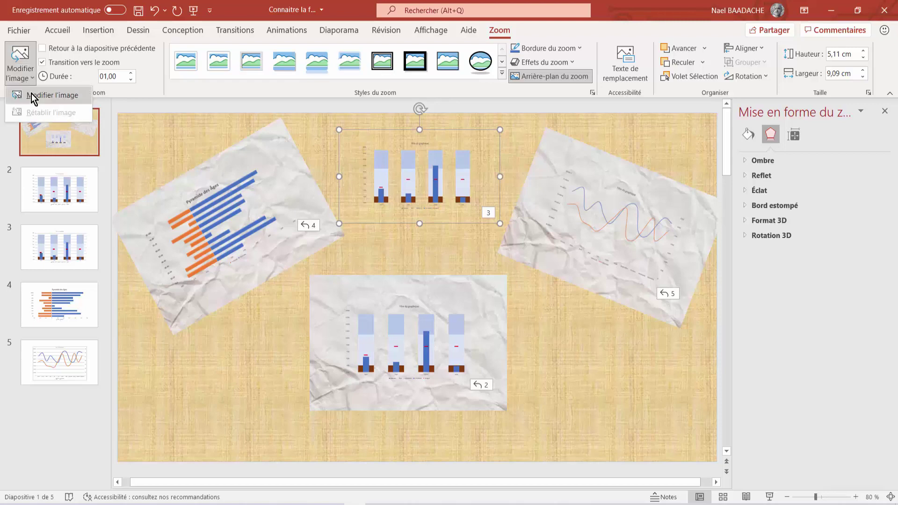
pyautogui.click(33, 98)
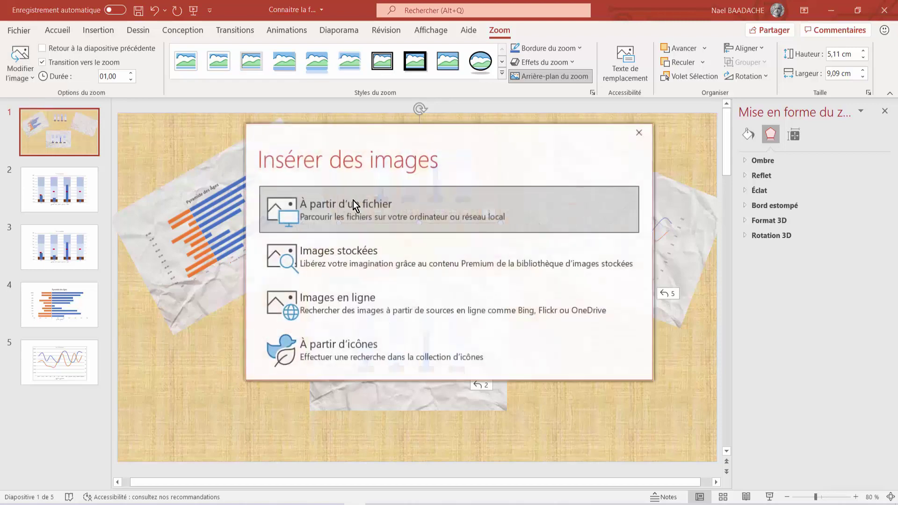
# Replace the zoom picture with the bar-chart icon from the icon collection.
pyautogui.click(338, 352)
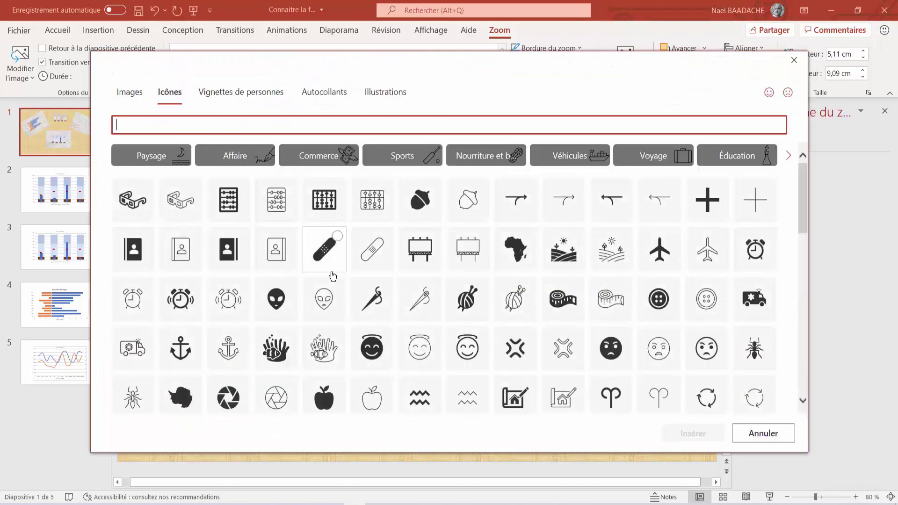
pyautogui.scroll(-4, 332, 276)
pyautogui.scroll(-3, 333, 276)
pyautogui.scroll(-3, 333, 276)
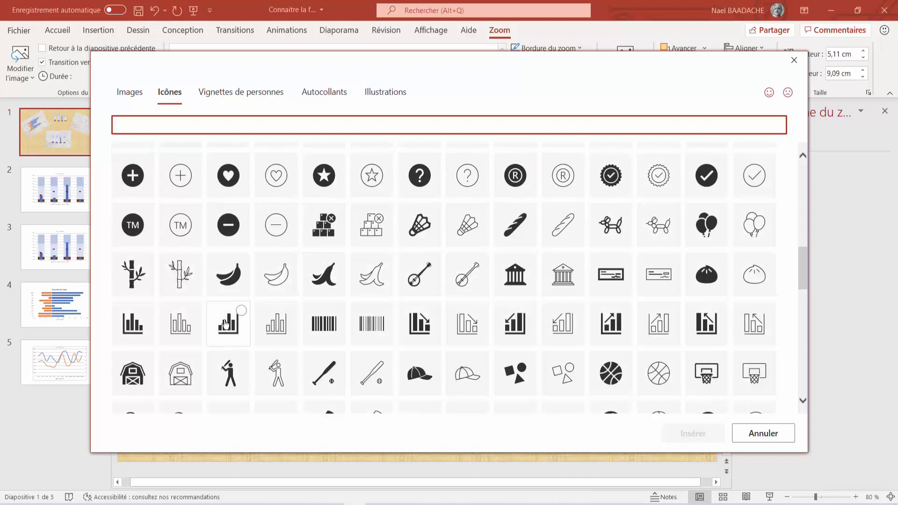
pyautogui.click(225, 323)
pyautogui.click(681, 435)
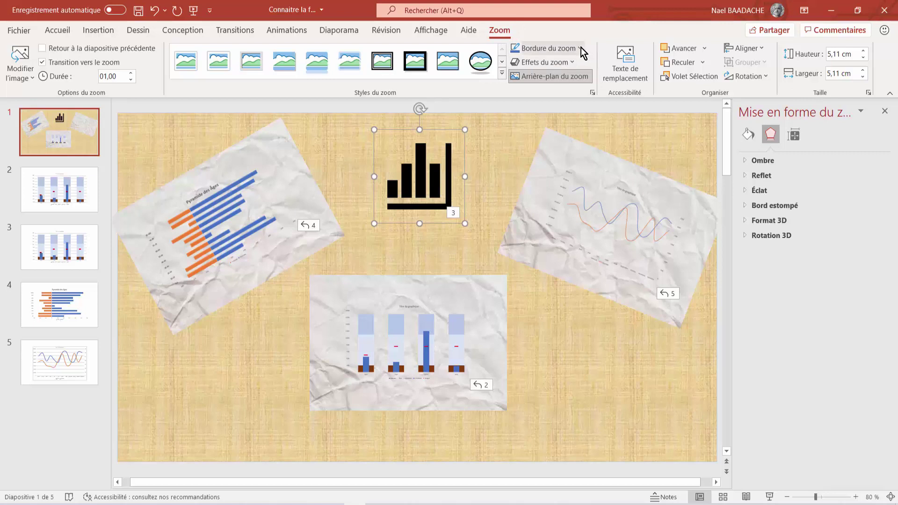
# Set the icon zoom's border to Sans contour and deselect it.
pyautogui.click(580, 47)
pyautogui.click(560, 181)
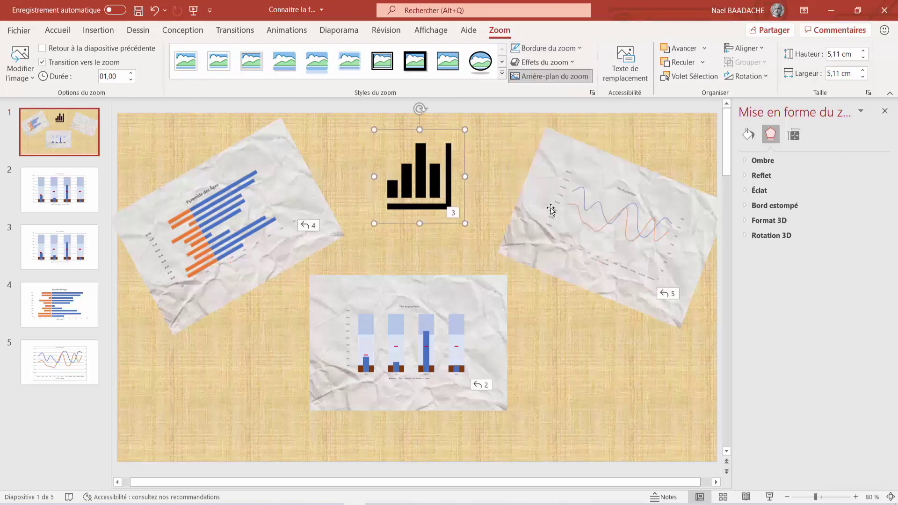
pyautogui.click(600, 386)
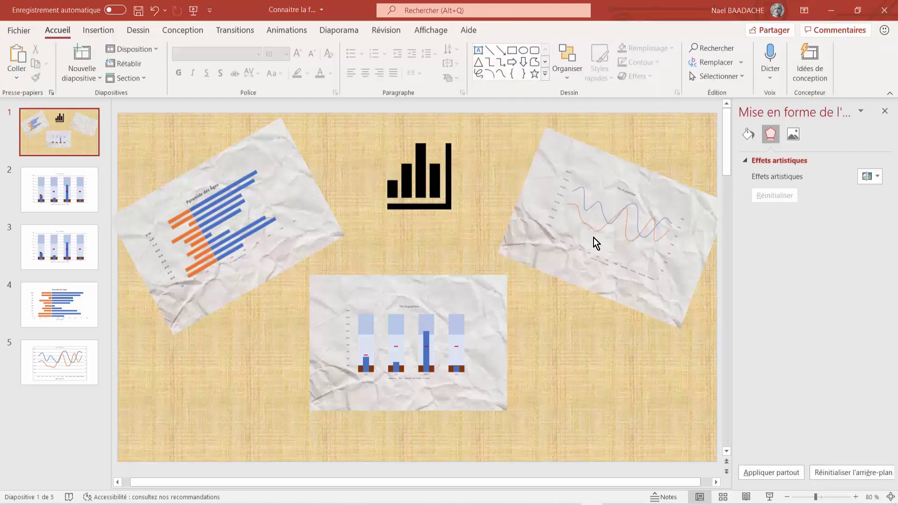
# Start the slideshow and test the Pyramide des Âges, bullet-chart and line-chart zooms.
pyautogui.click(771, 498)
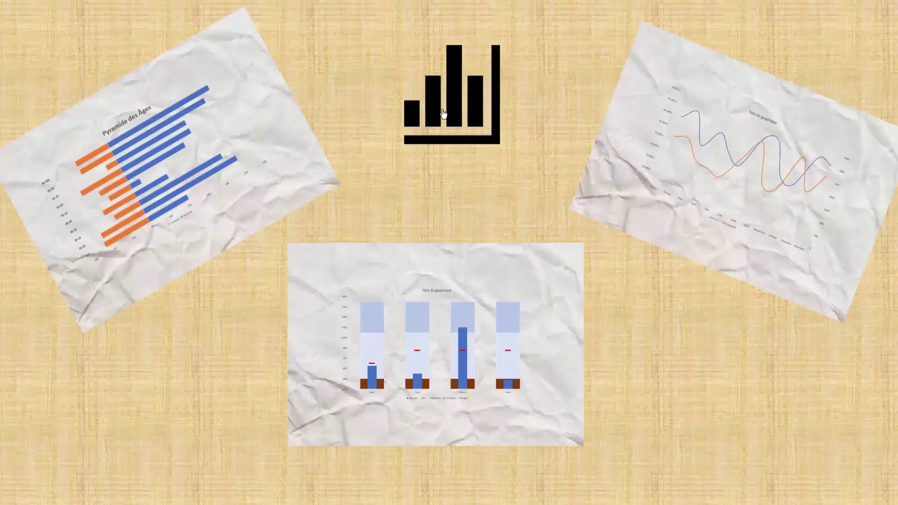
pyautogui.click(140, 160)
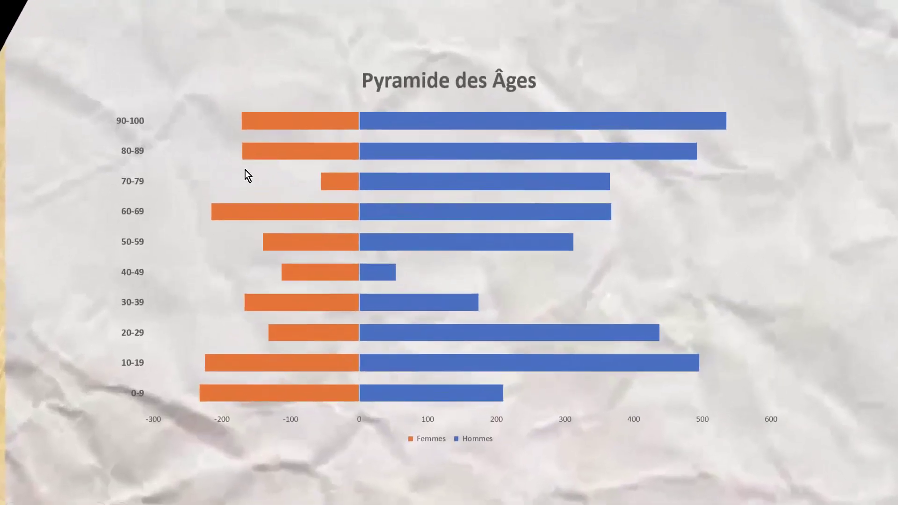
pyautogui.click(245, 170)
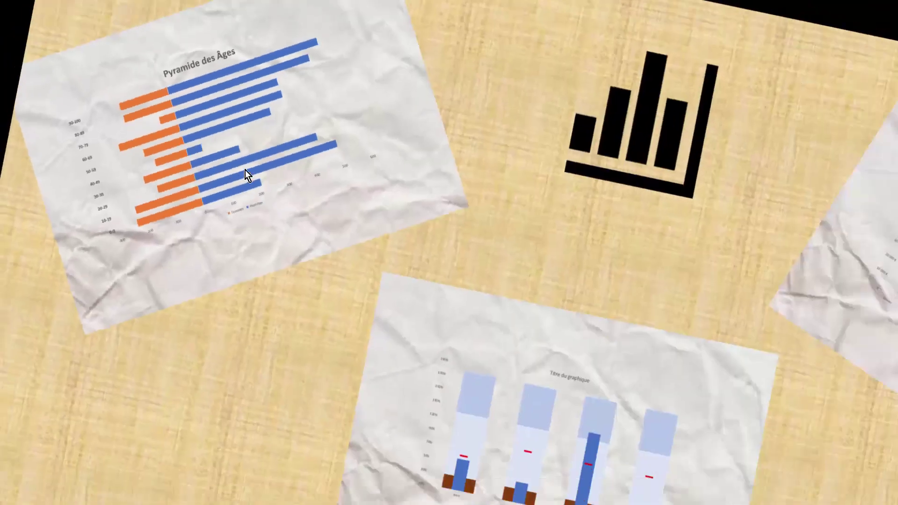
pyautogui.click(467, 372)
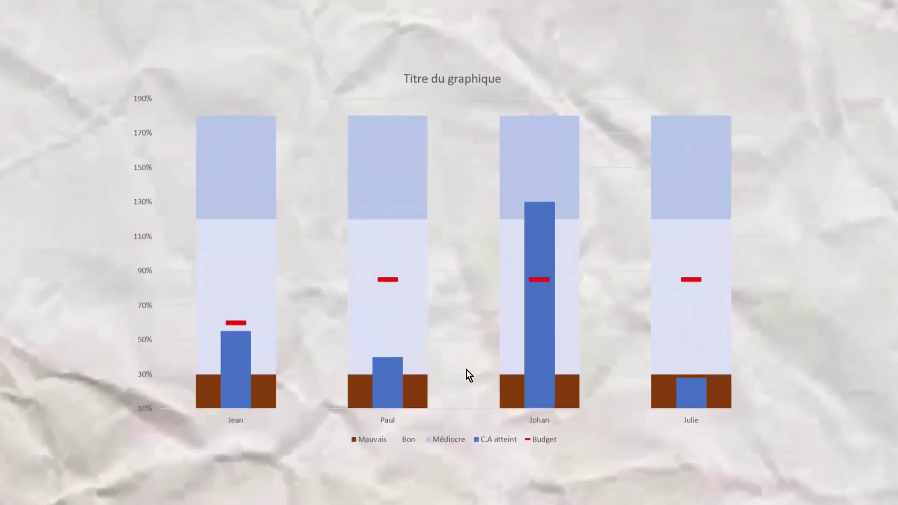
pyautogui.click(467, 371)
pyautogui.click(777, 142)
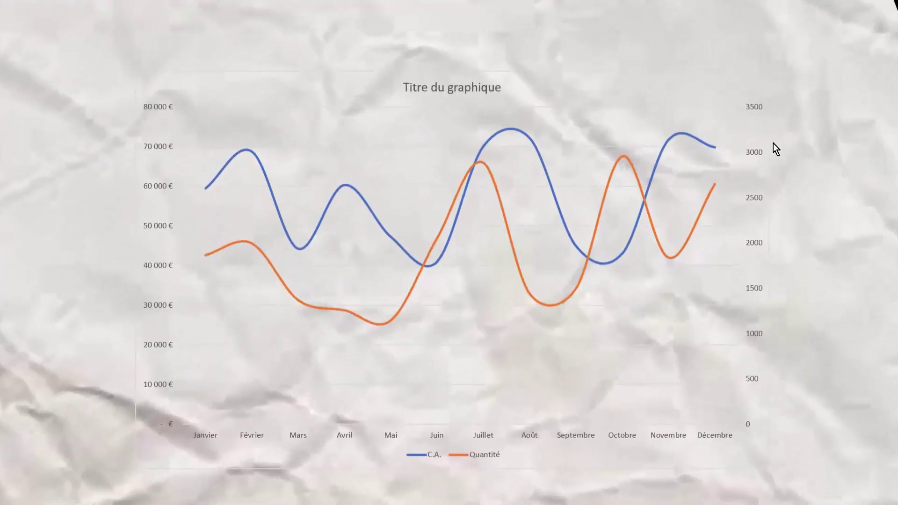
pyautogui.click(773, 143)
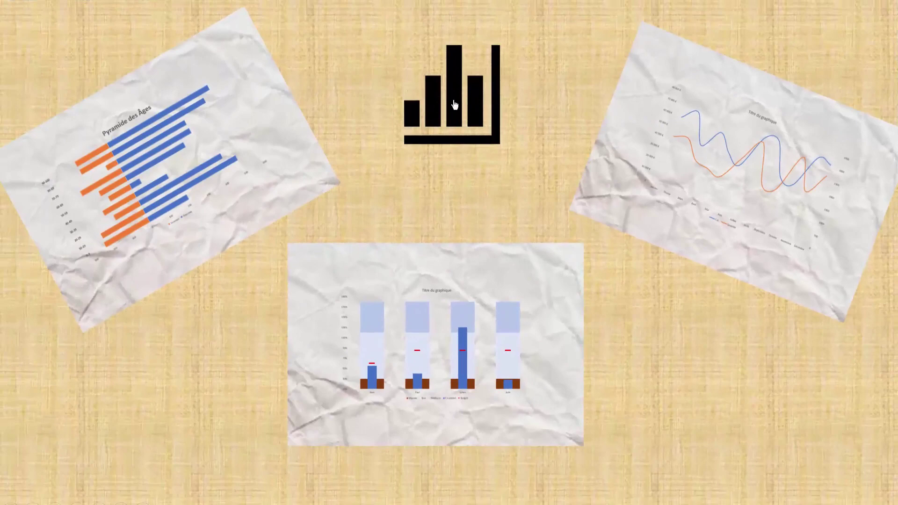
# Test the top bar-chart icon zoom, advance to the Pyramide des Âges slide and end the show.
pyautogui.click(453, 105)
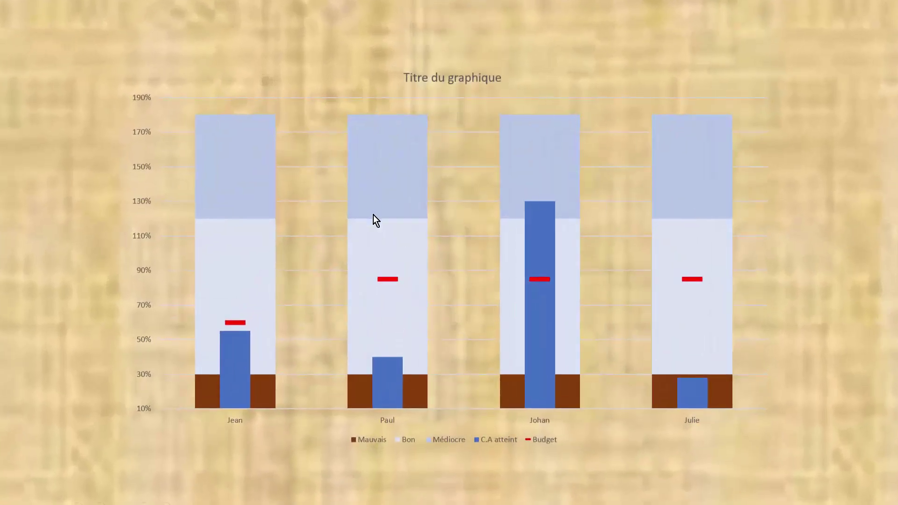
pyautogui.click(373, 215)
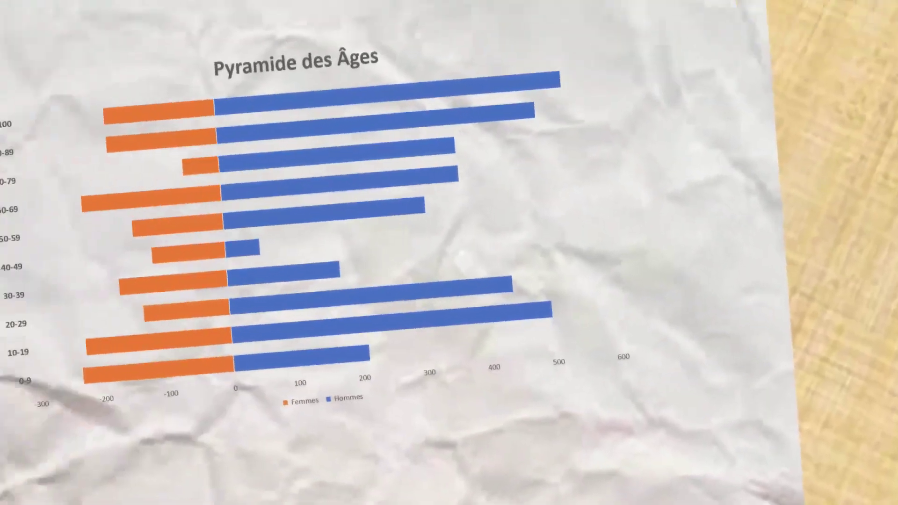
pyautogui.press('Escape')
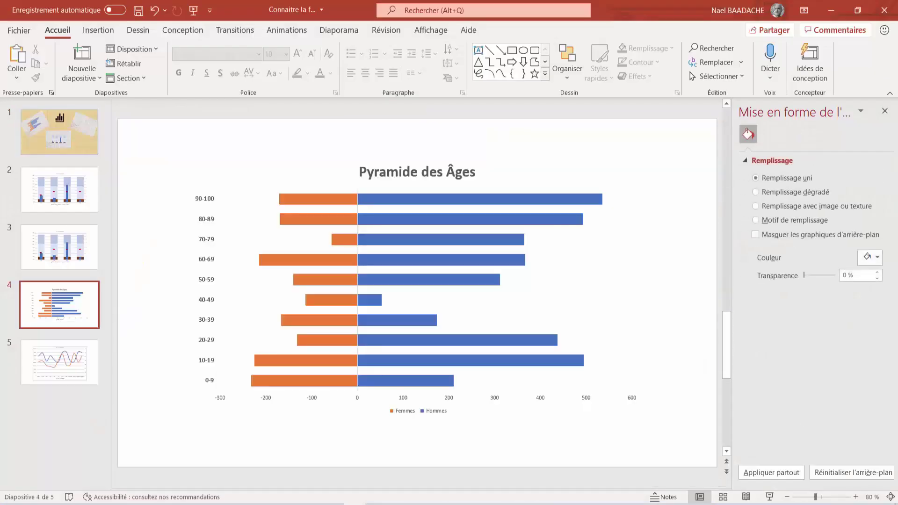